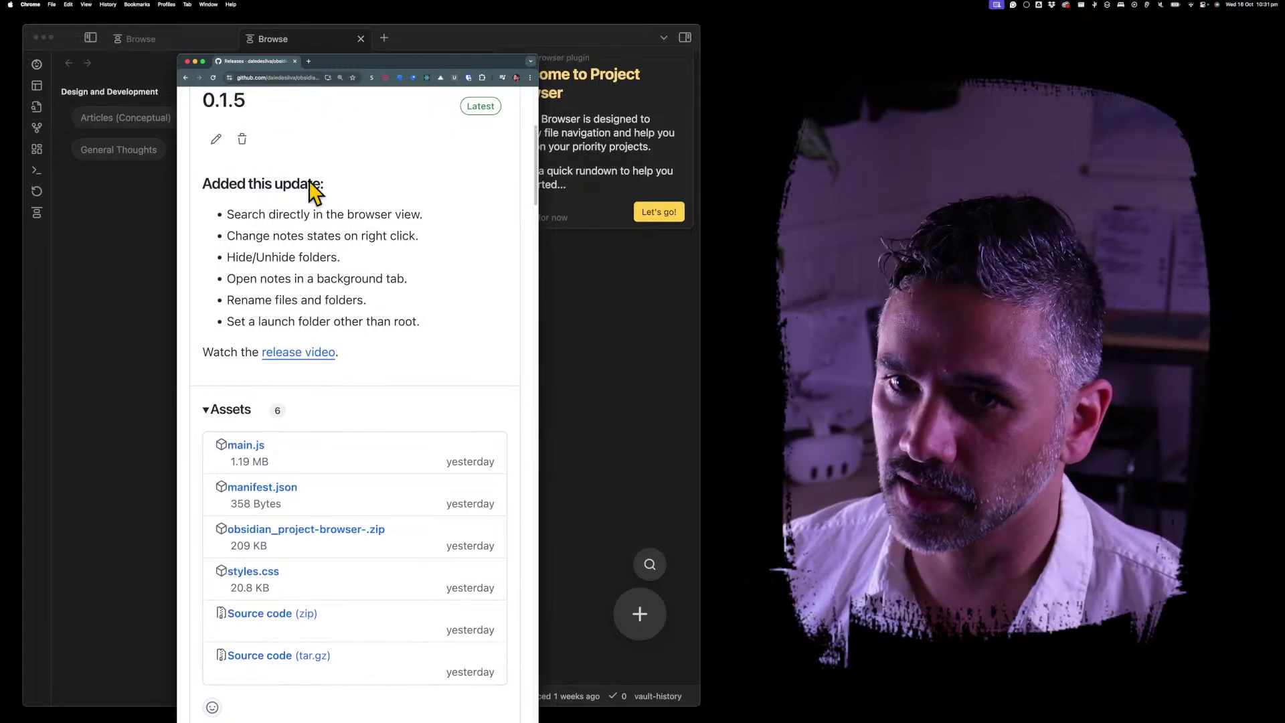
# Drag the GitHub 0.1.5 release page window aside to uncover Obsidian.
pyautogui.moveTo(338, 61); pyautogui.dragTo(65, 379)
# Hide the release page, dismiss the Project Browser welcome popup, and open Articles (Conceptual) folder options.
pyautogui.press('super+m')
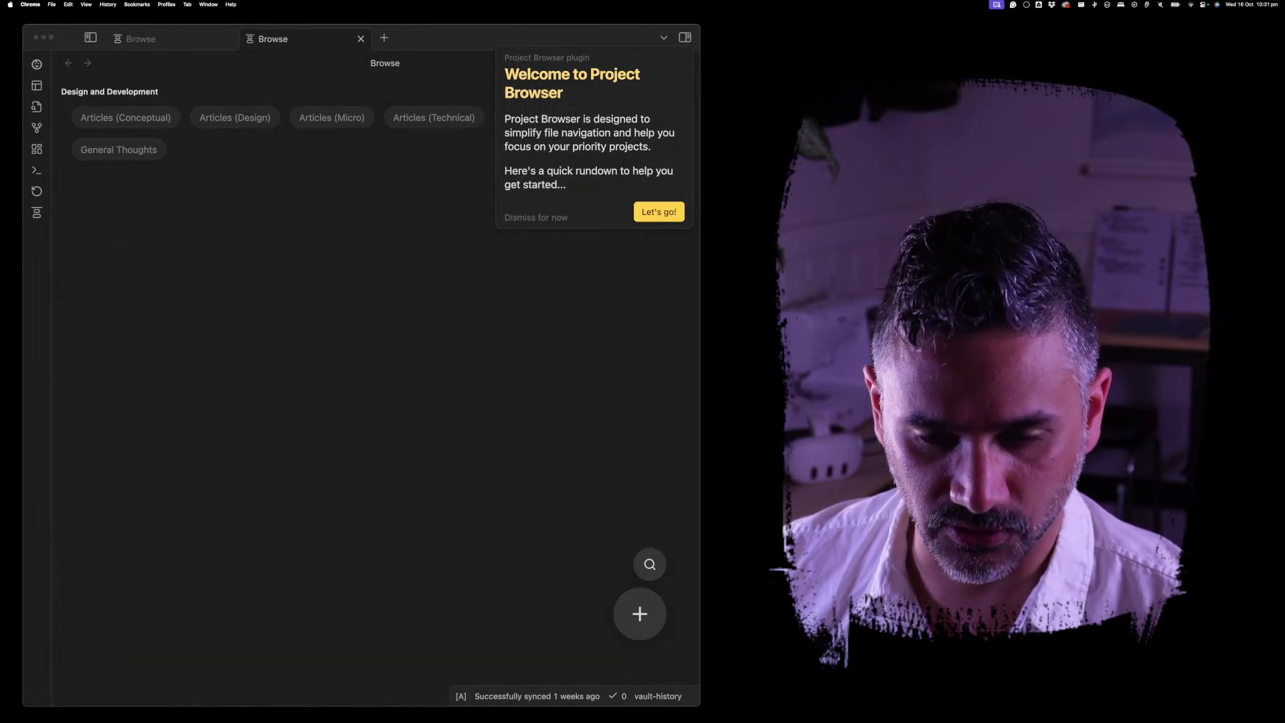
pyautogui.click(114, 124)
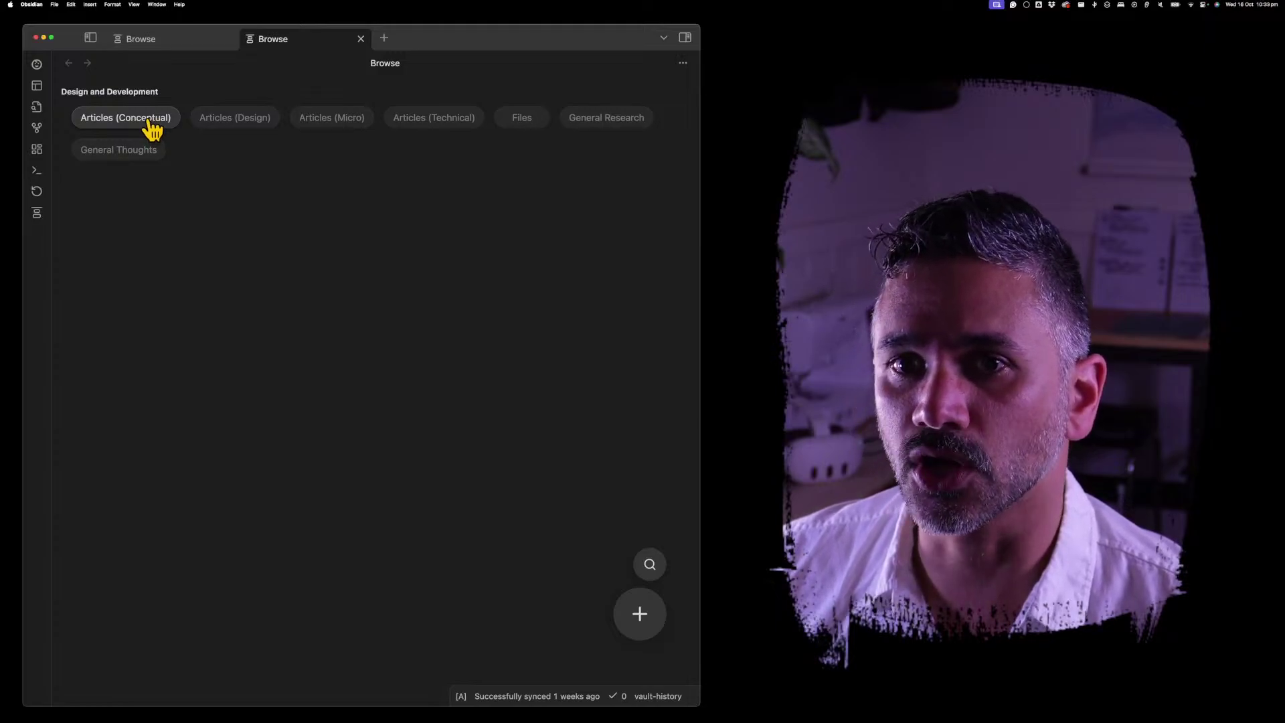
pyautogui.rightClick(136, 122)
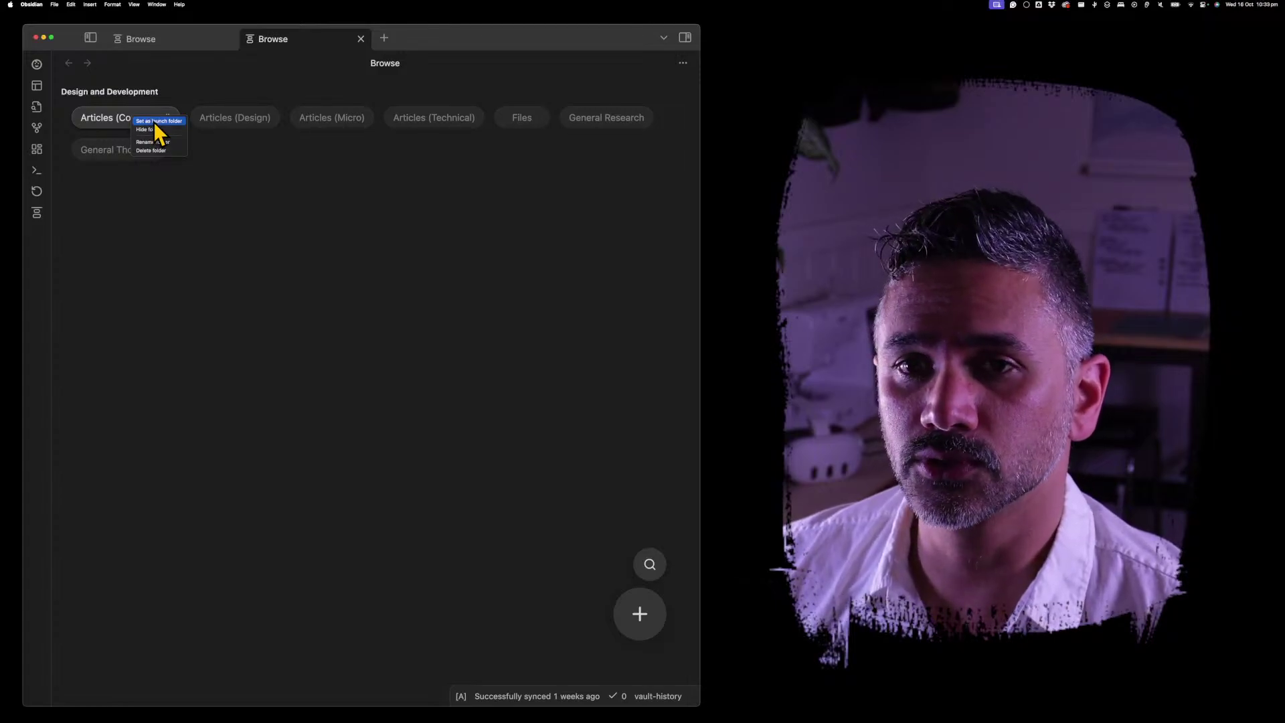
# Make Articles (Conceptual) the launch folder, close both Browse tabs, then return to Design and Development.
pyautogui.click(154, 121)
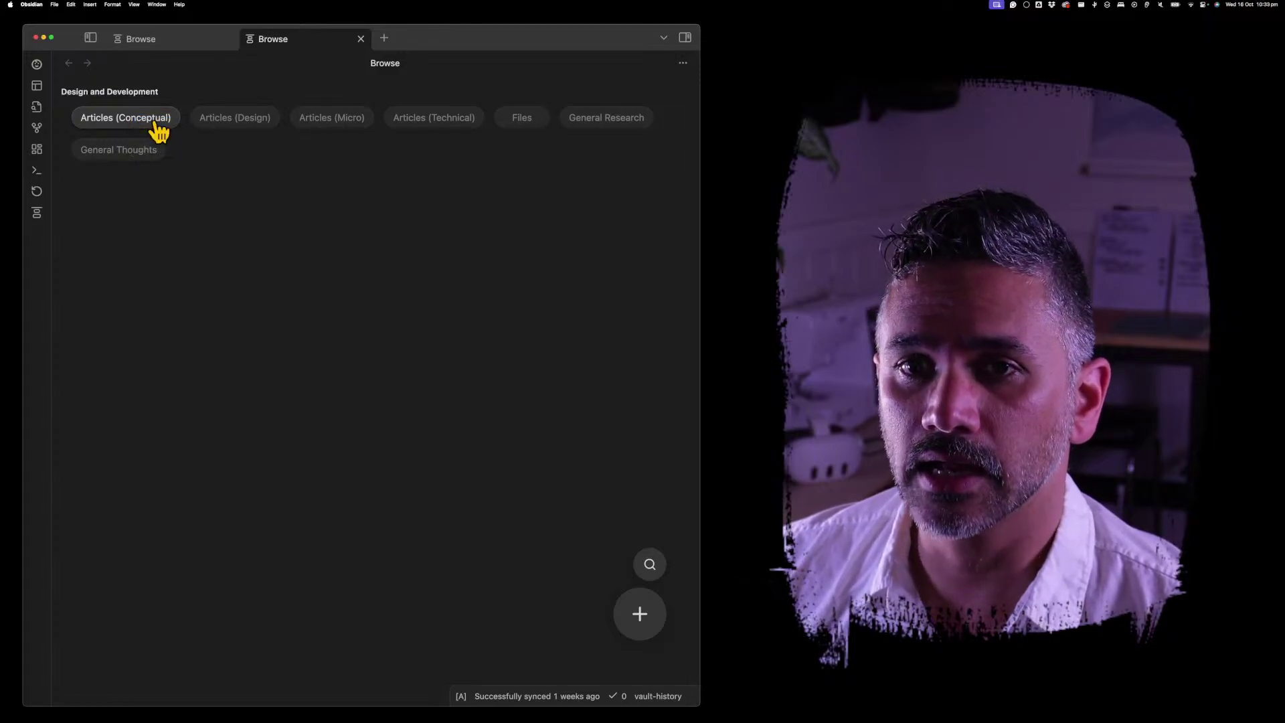
pyautogui.click(362, 39)
pyautogui.click(229, 39)
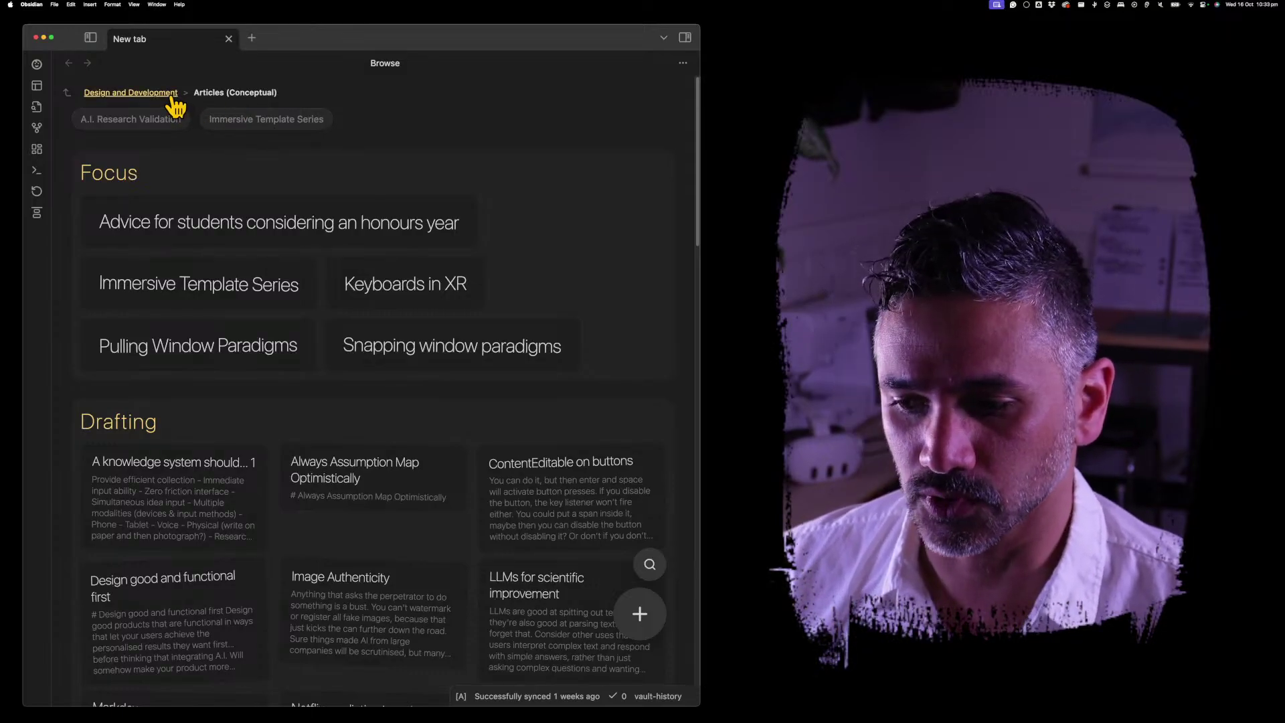
pyautogui.click(175, 105)
# Hide the Files folder from the Design and Development view.
pyautogui.rightClick(488, 159)
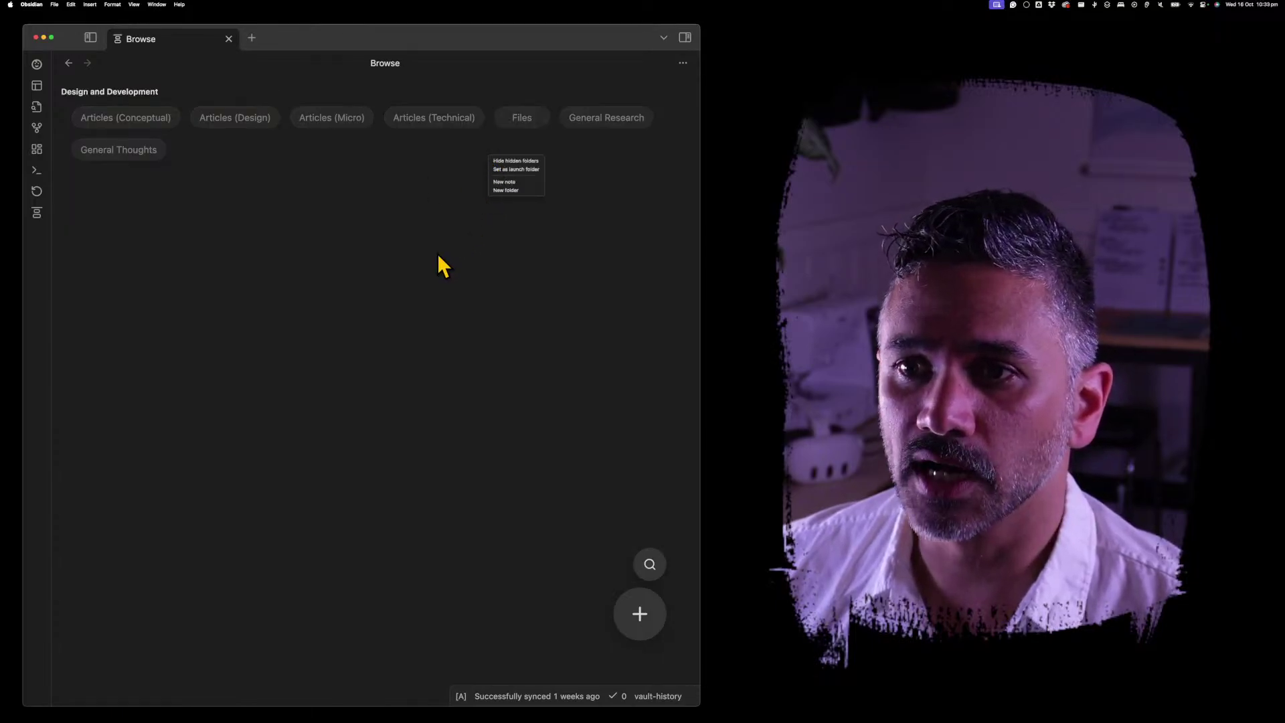
pyautogui.rightClick(399, 261)
pyautogui.rightClick(460, 165)
pyautogui.rightClick(567, 85)
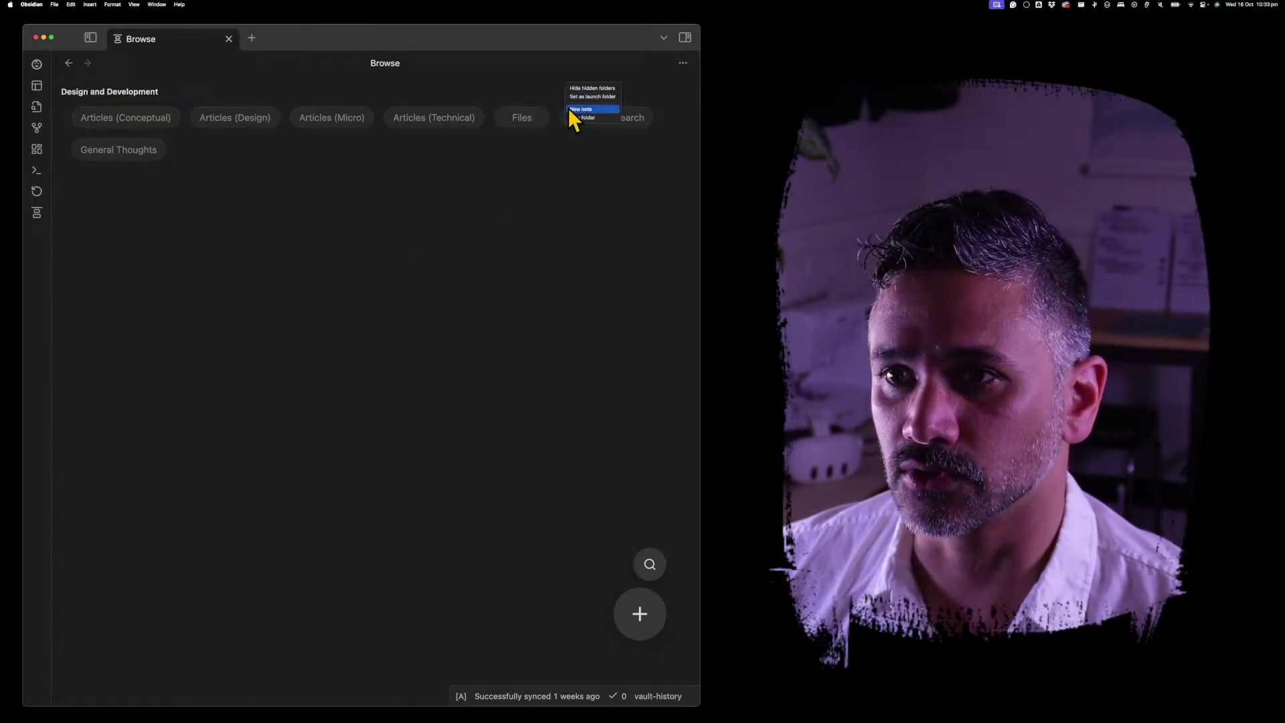
pyautogui.rightClick(513, 180)
pyautogui.rightClick(517, 115)
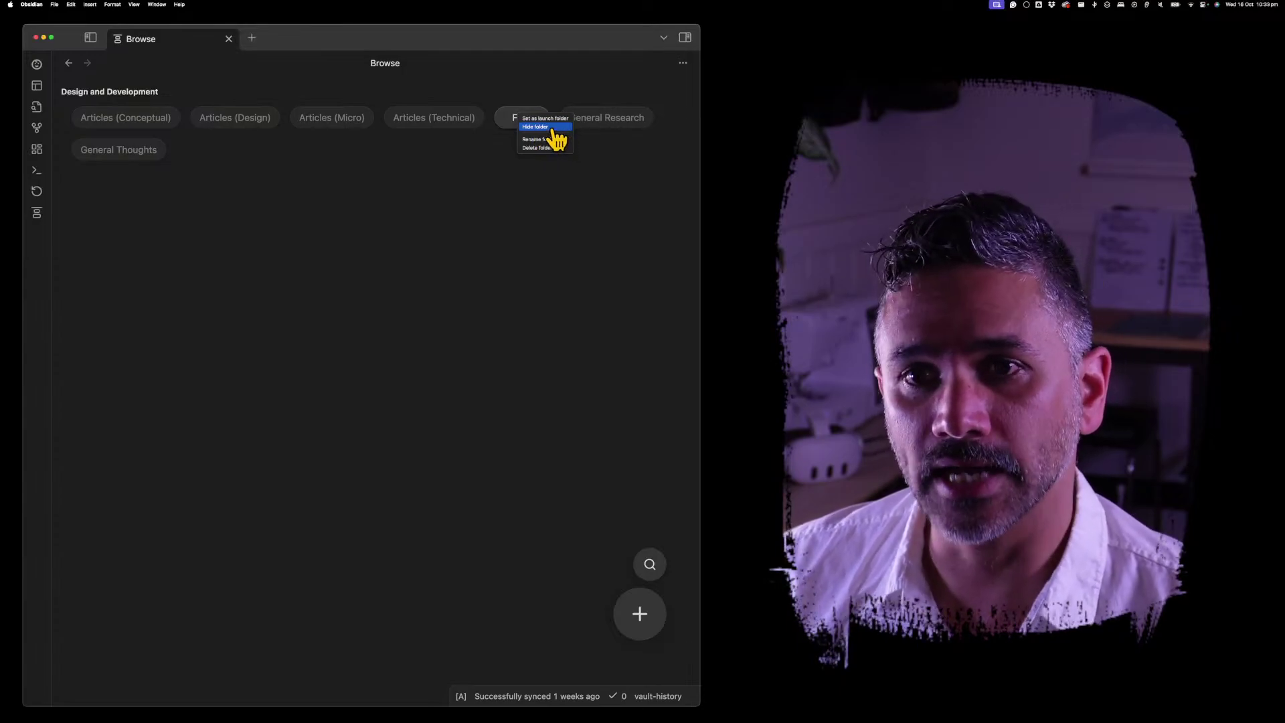
pyautogui.click(551, 127)
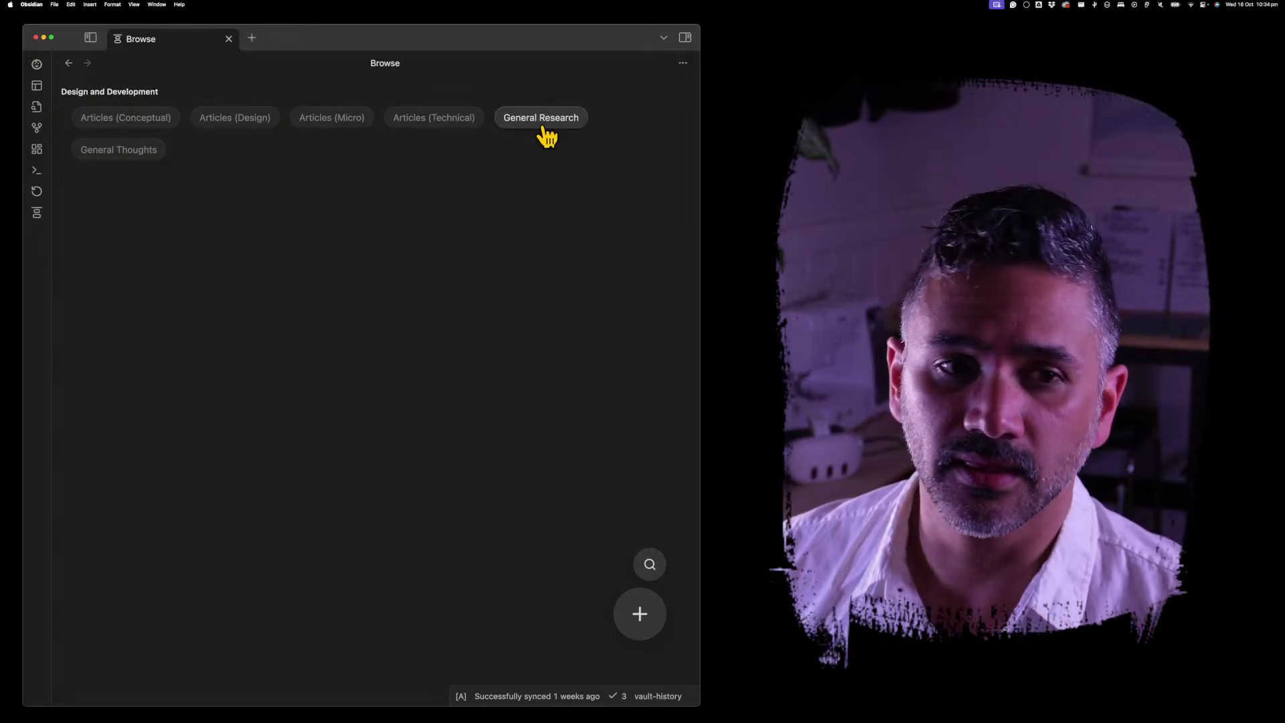
# Hide General Research and General Thoughts, then check the vault folder list in the sidebar.
pyautogui.rightClick(544, 128)
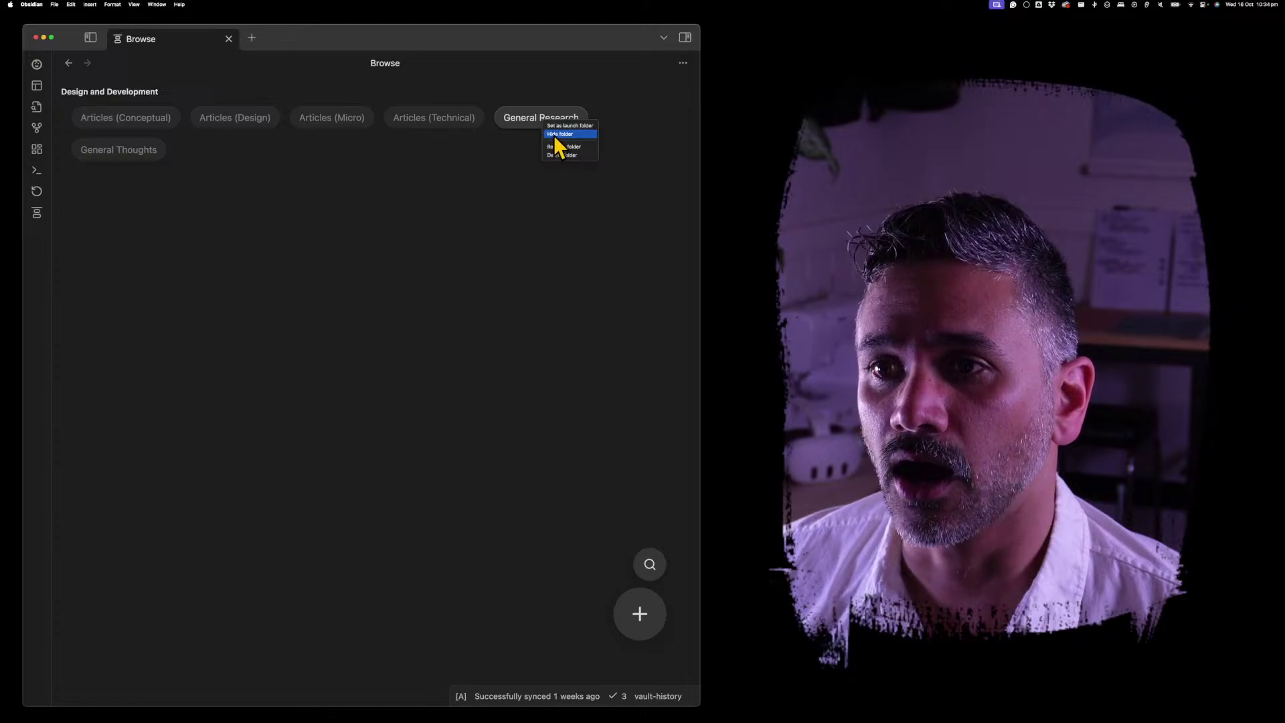
pyautogui.click(553, 135)
pyautogui.rightClick(555, 119)
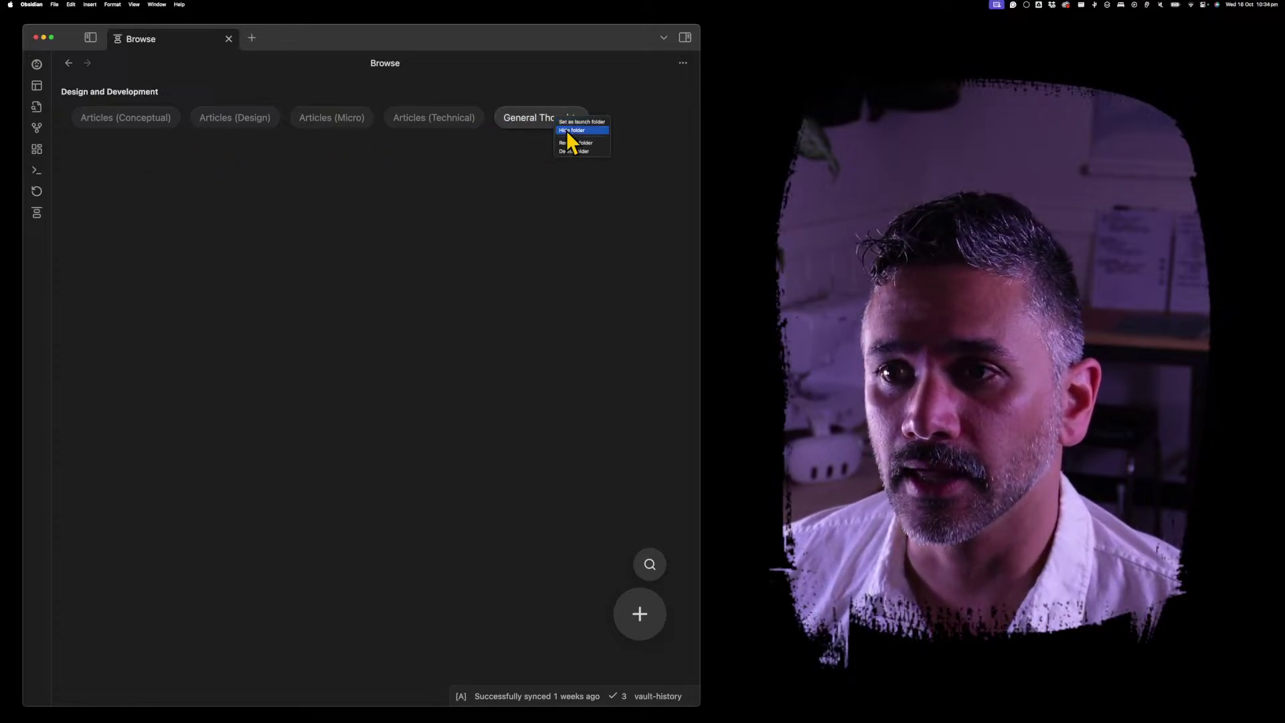
pyautogui.click(567, 131)
pyautogui.press('super+backslash')
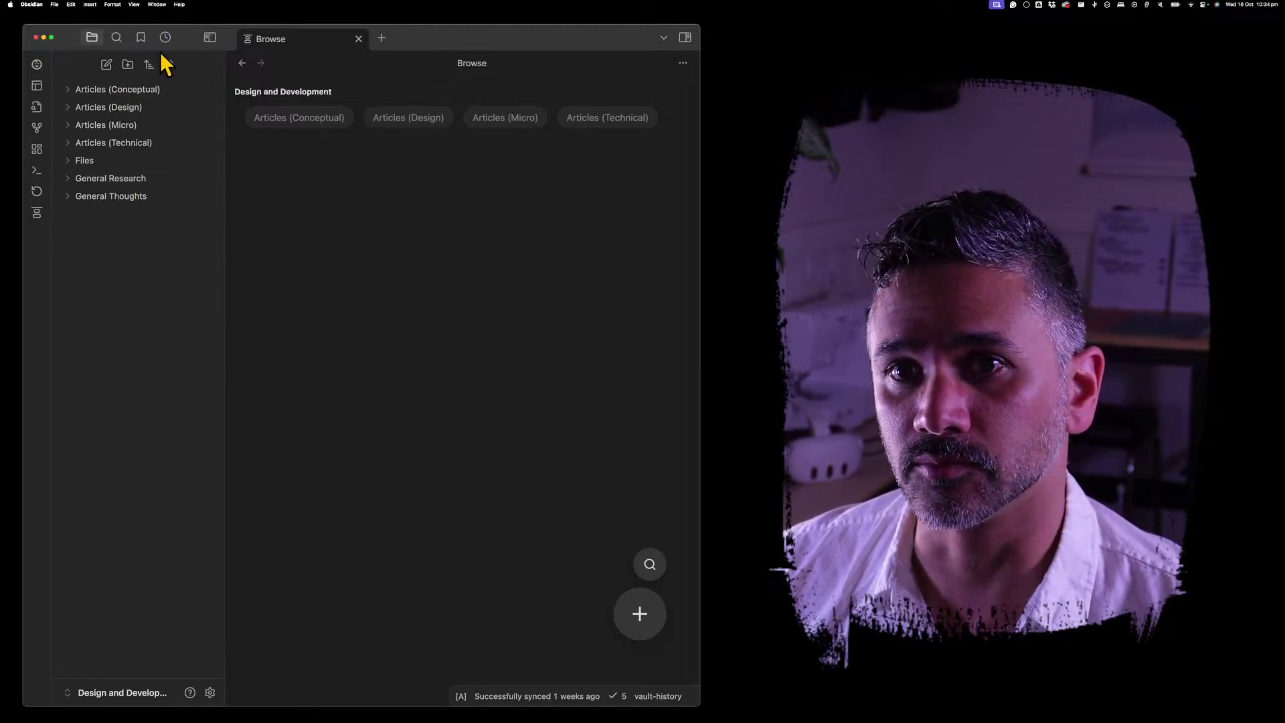
pyautogui.click(213, 37)
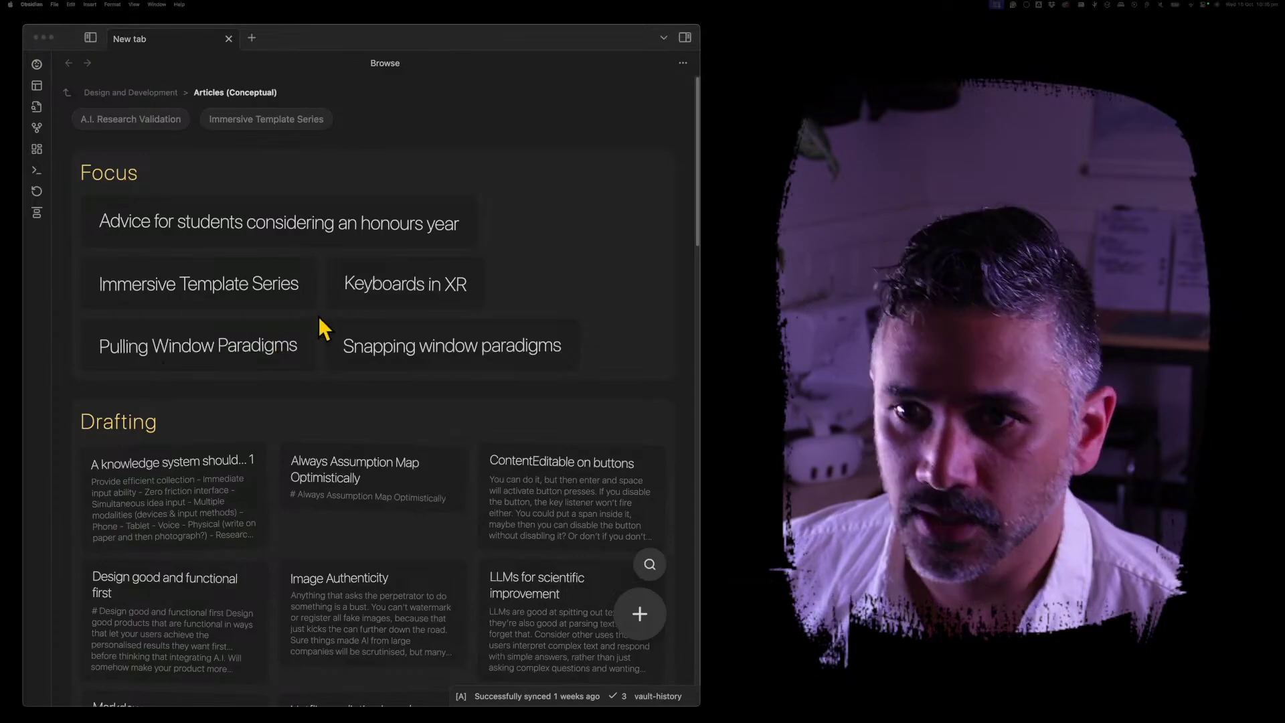
# Move 'Always Assumption Map Optimistically' into Focus briefly, then set its state back to Drafting.
pyautogui.click(582, 199)
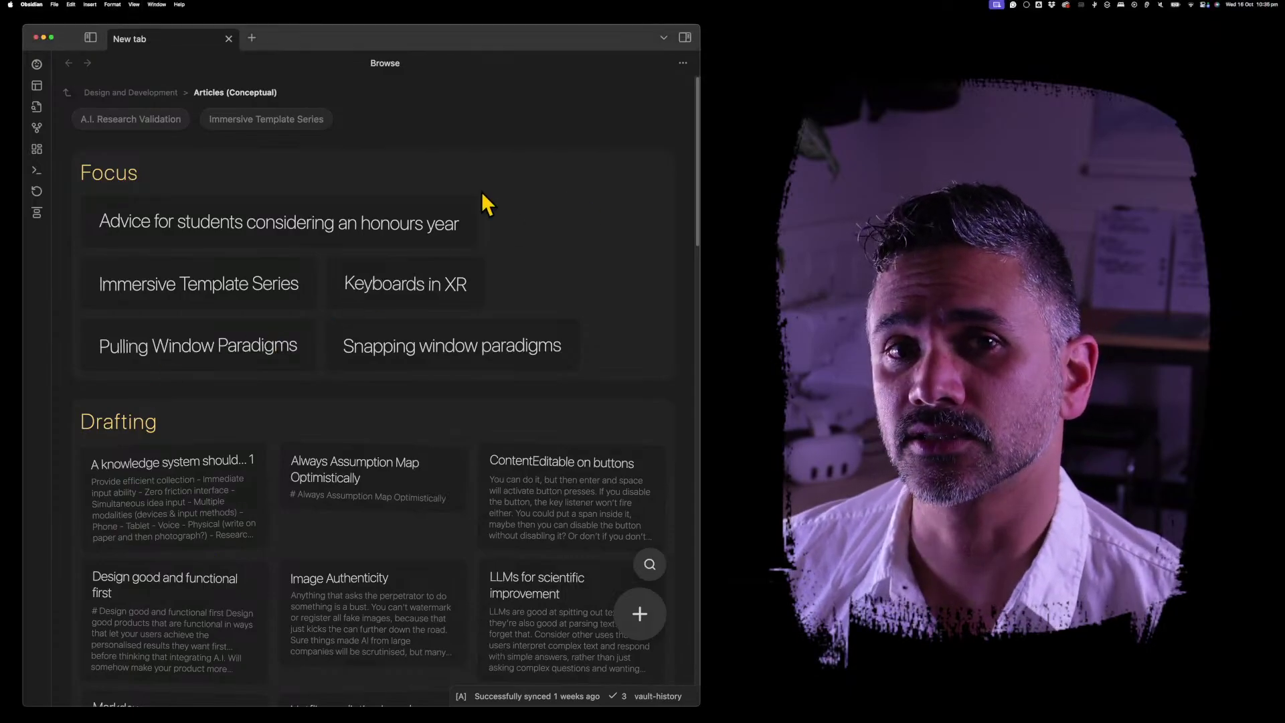
pyautogui.click(370, 488)
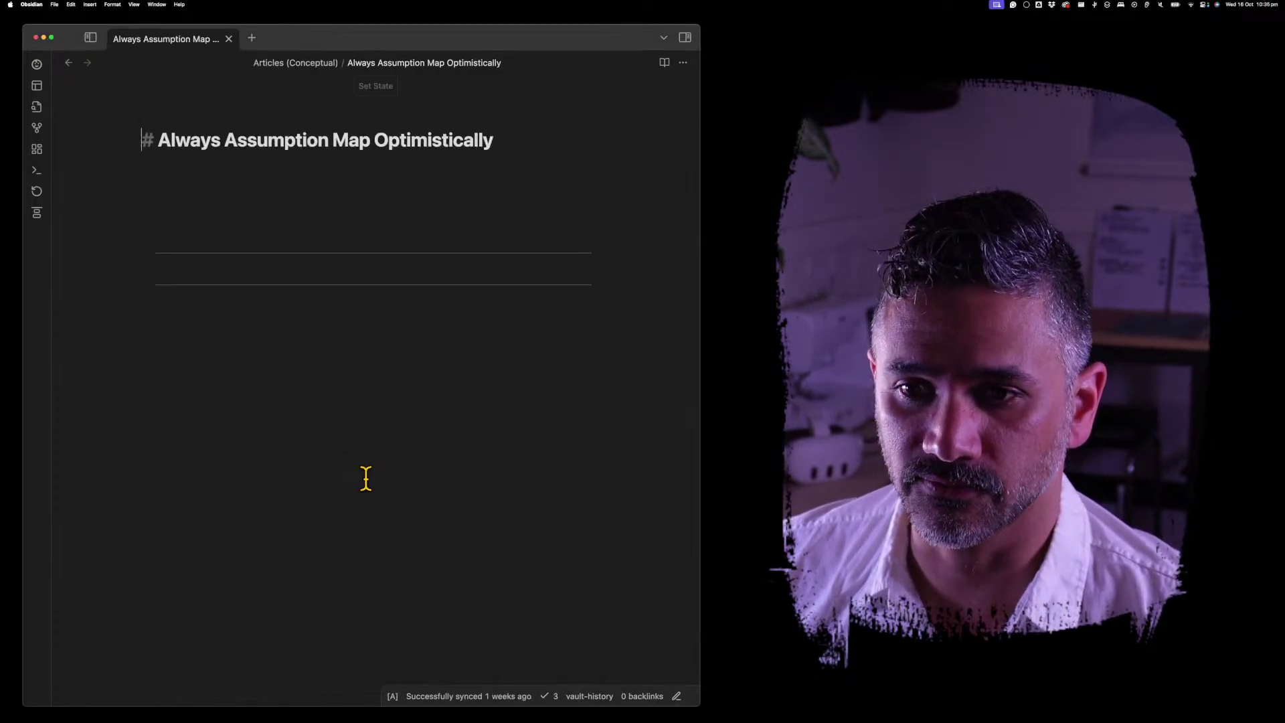
pyautogui.click(376, 87)
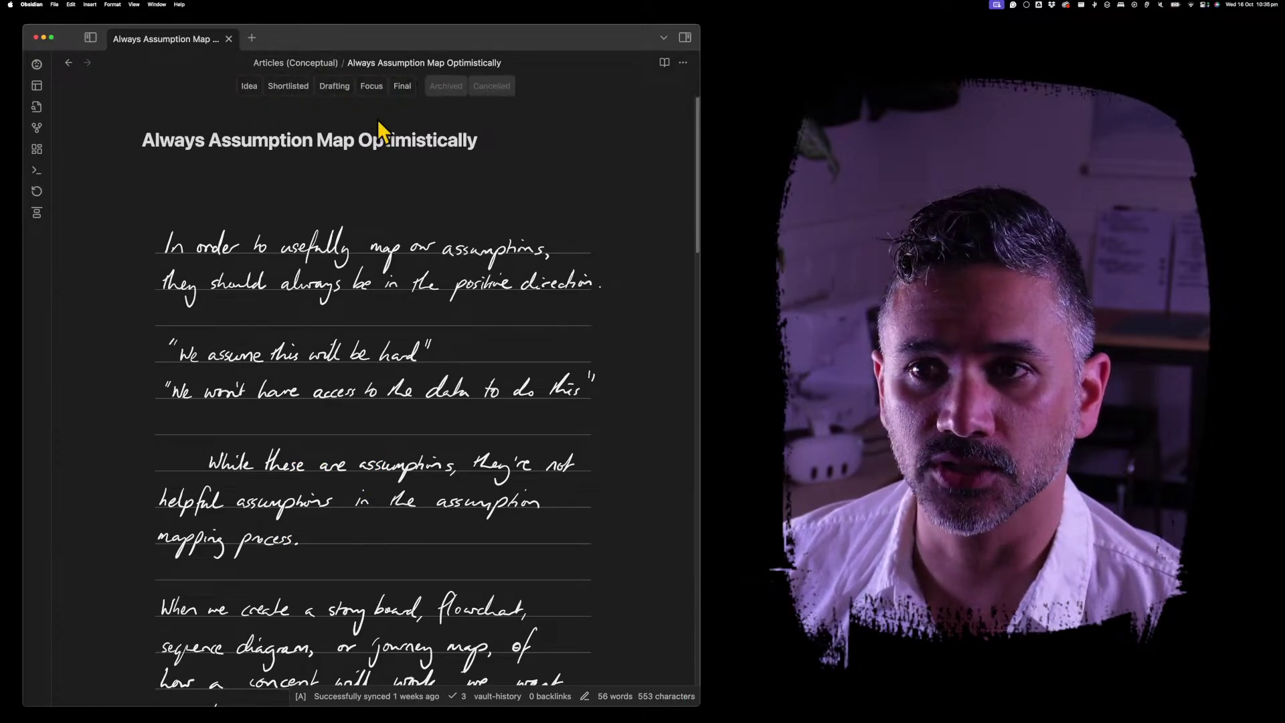
pyautogui.rightClick(405, 491)
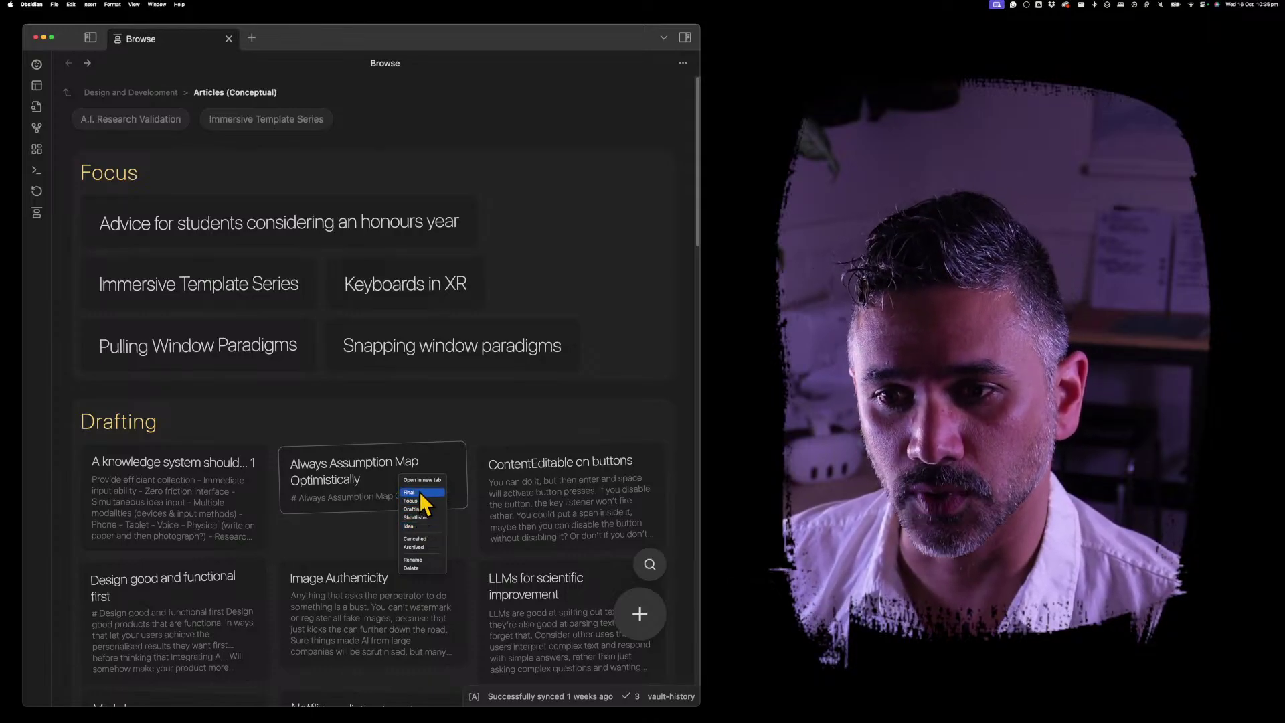
pyautogui.click(419, 501)
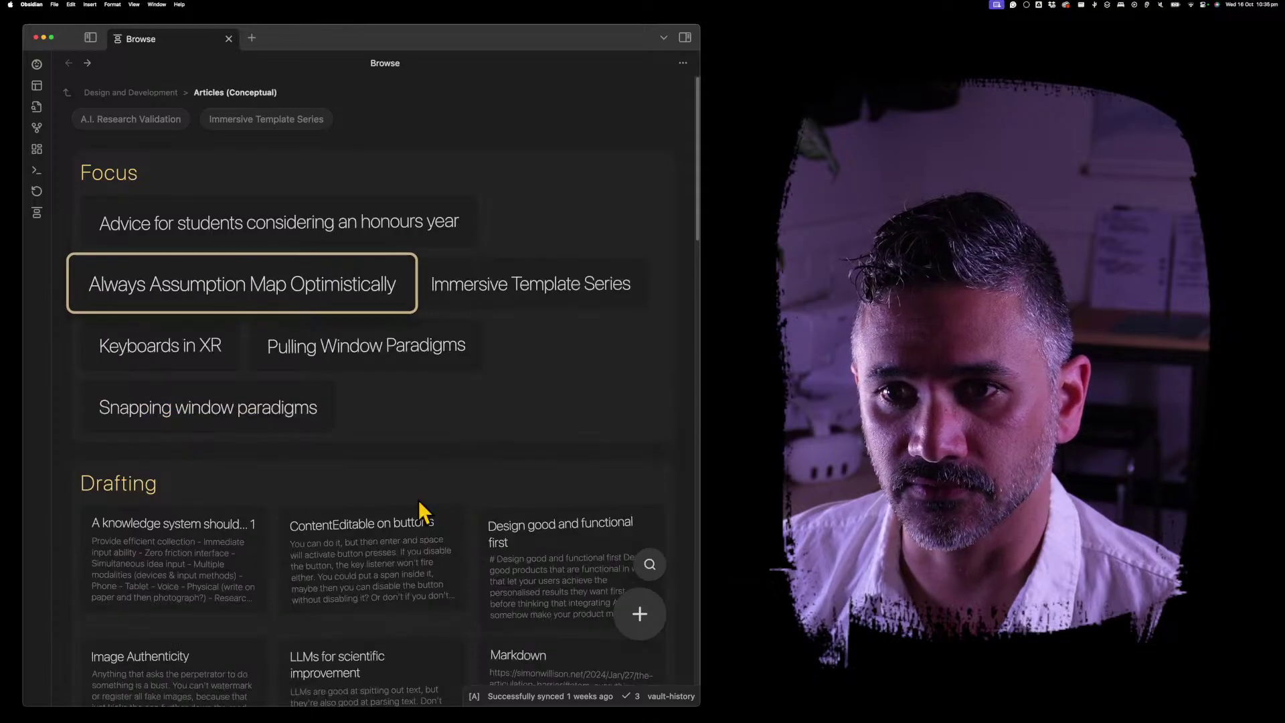
pyautogui.rightClick(348, 293)
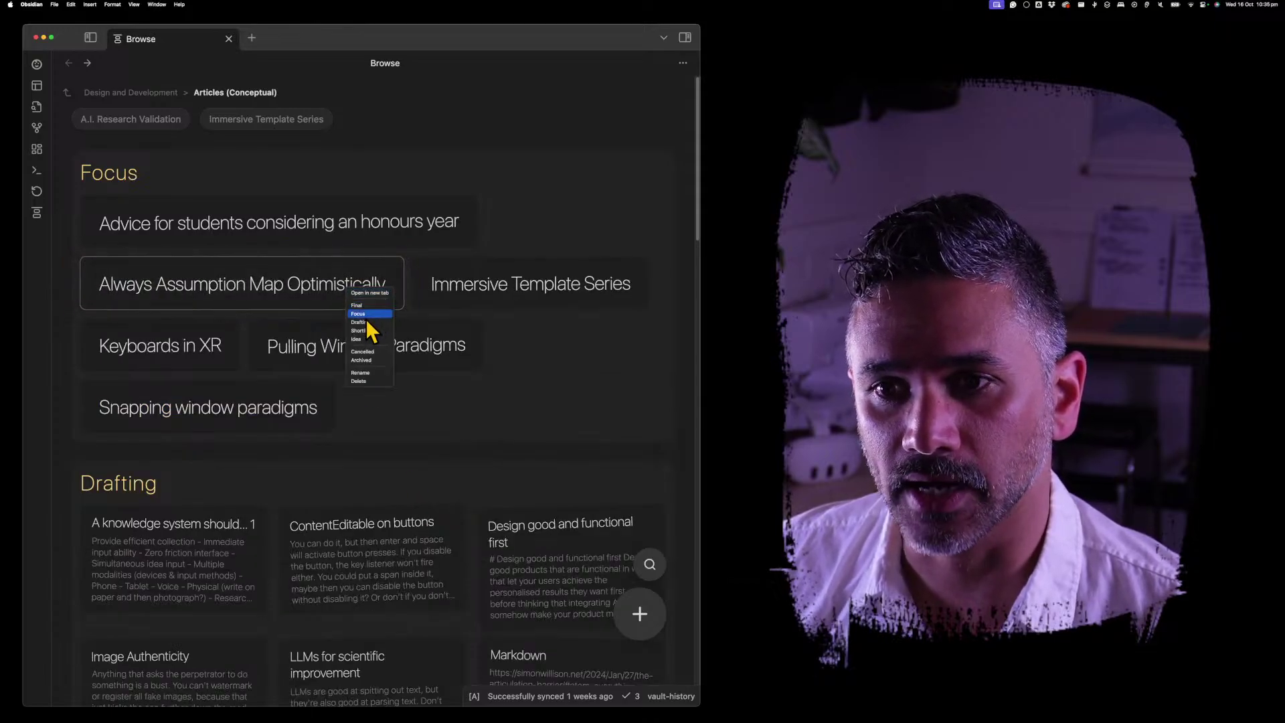
pyautogui.click(367, 324)
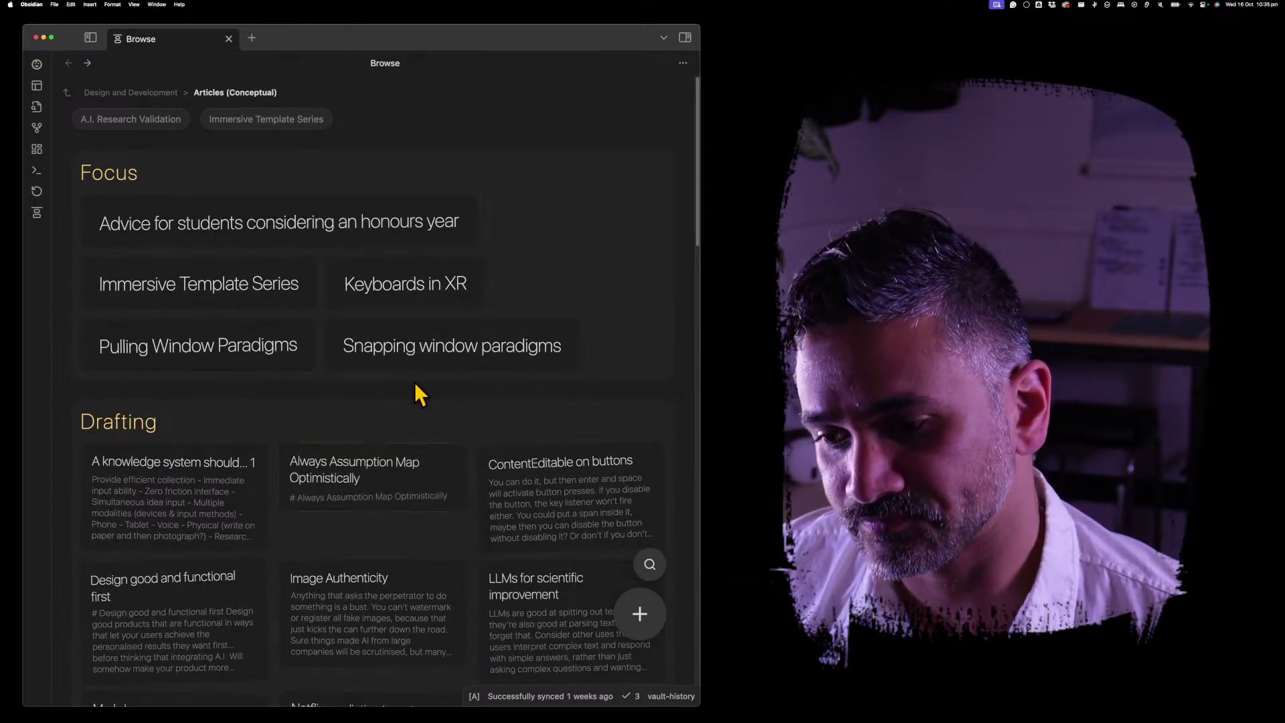
pyautogui.rightClick(290, 125)
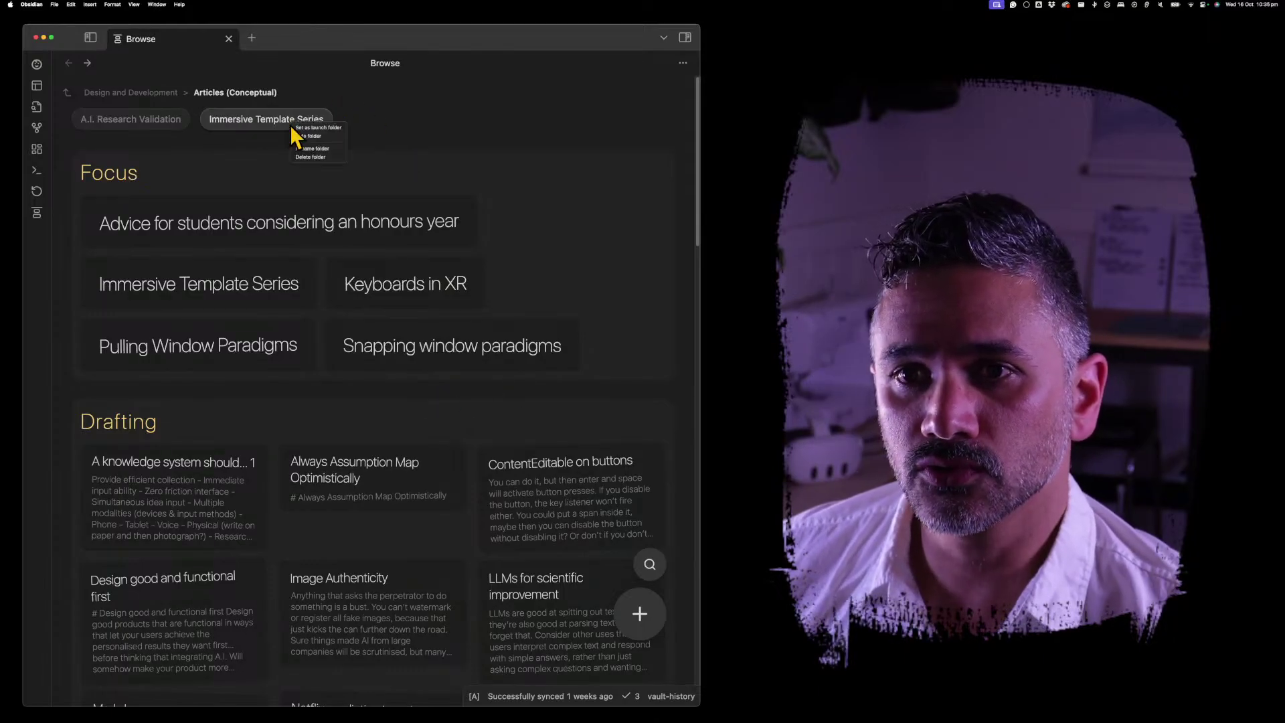
pyautogui.click(320, 150)
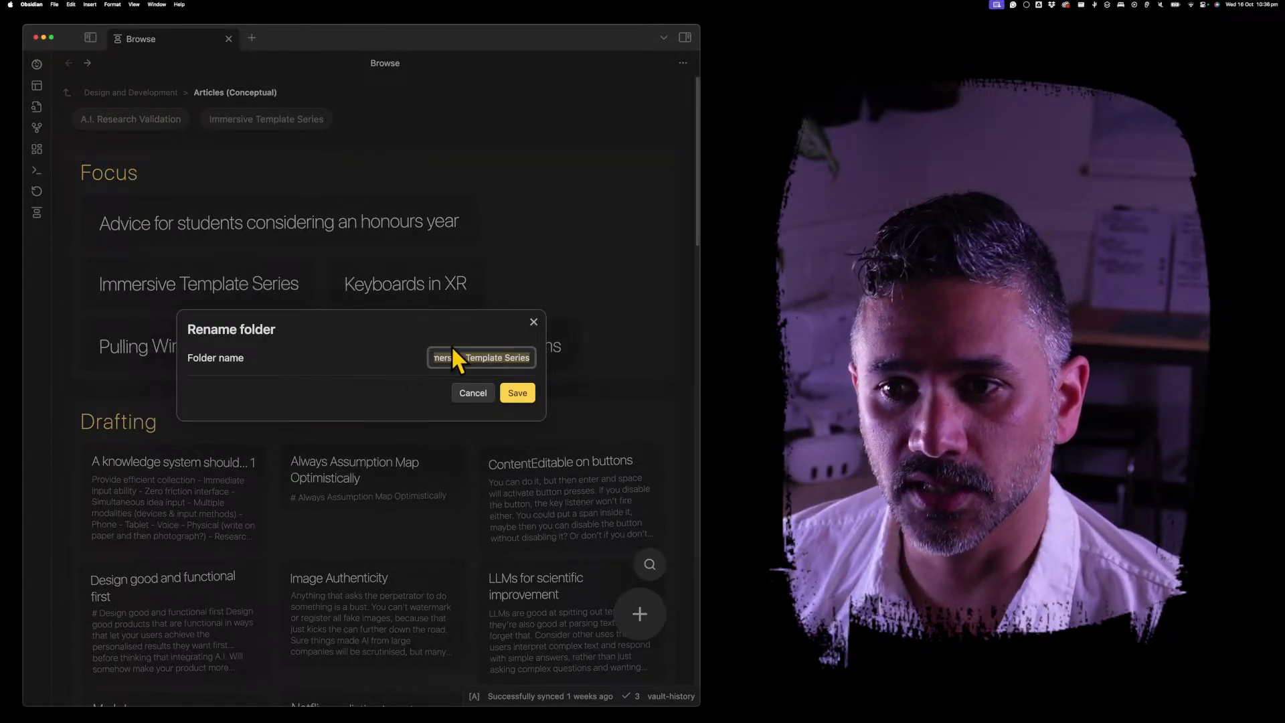
pyautogui.click(468, 394)
pyautogui.rightClick(296, 117)
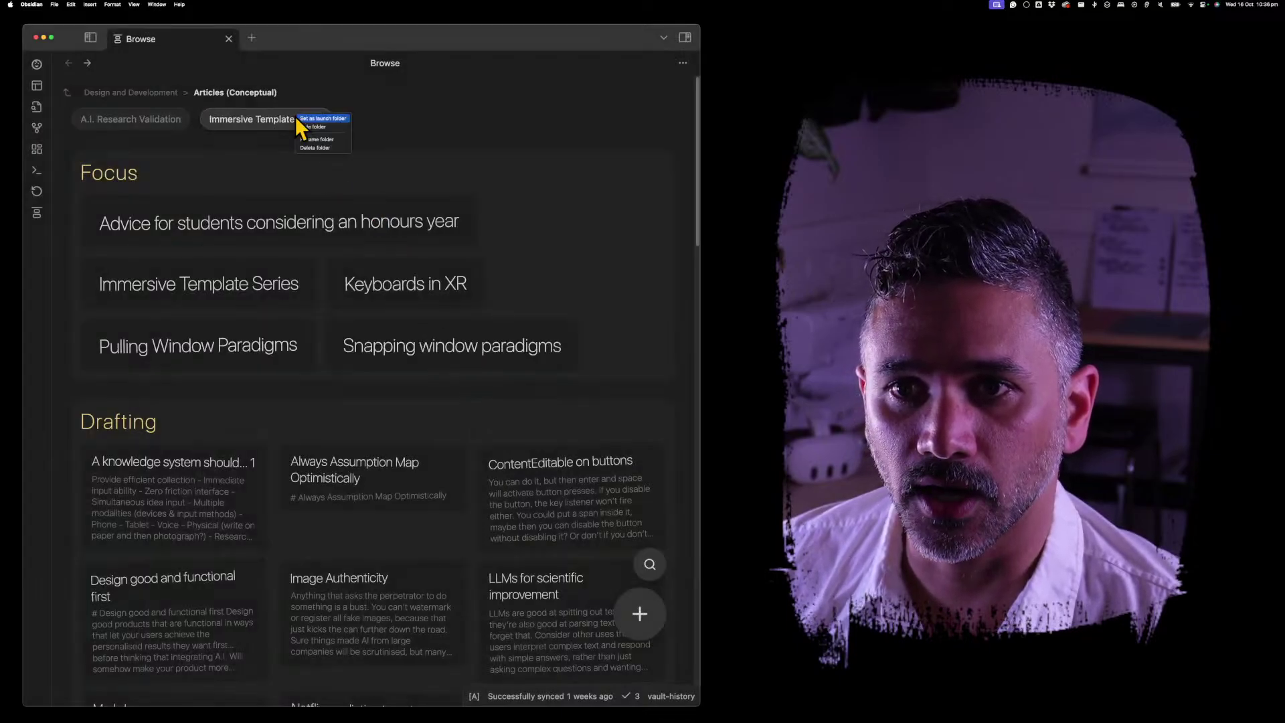
pyautogui.click(323, 147)
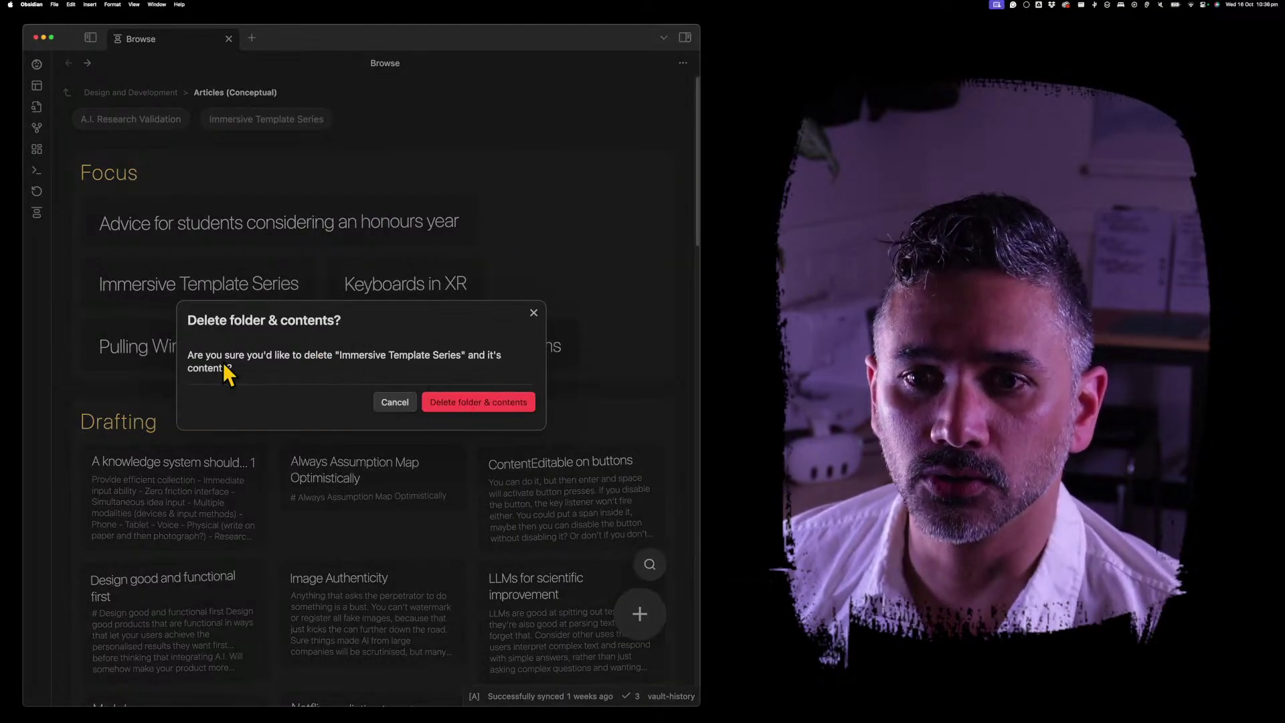
pyautogui.click(394, 403)
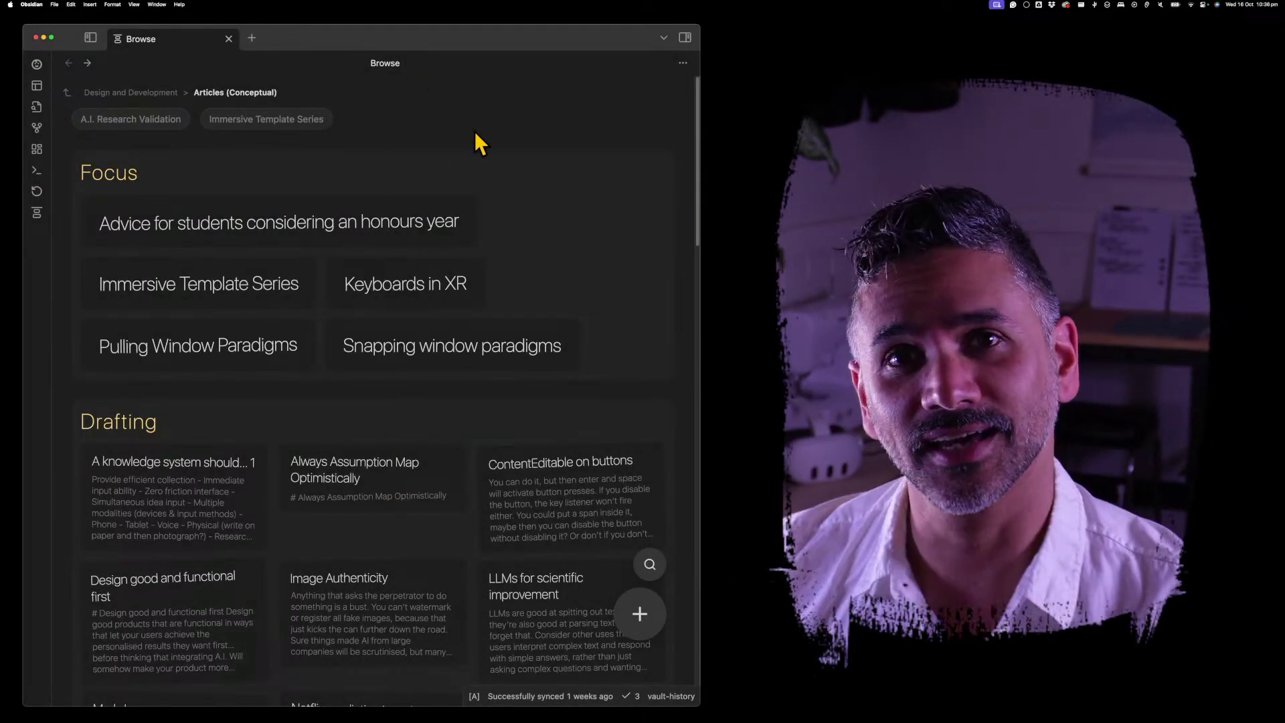
pyautogui.click(219, 577)
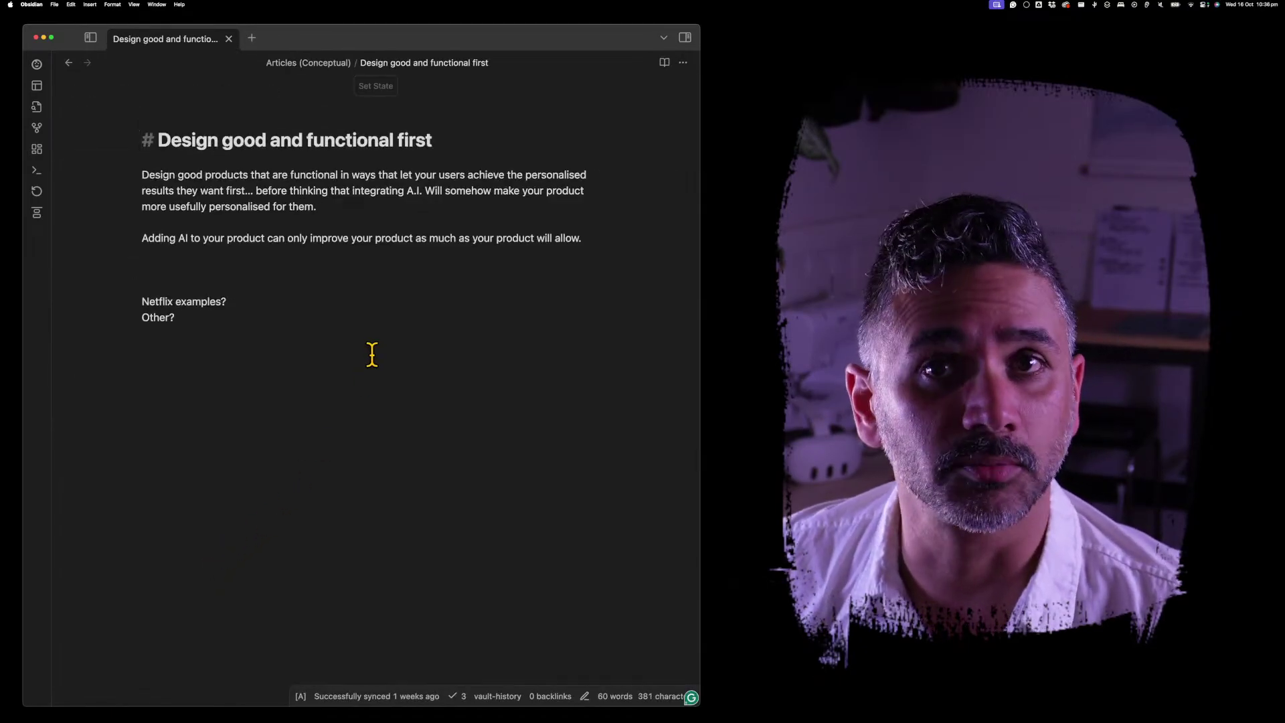
pyautogui.press('super+alt+Left')
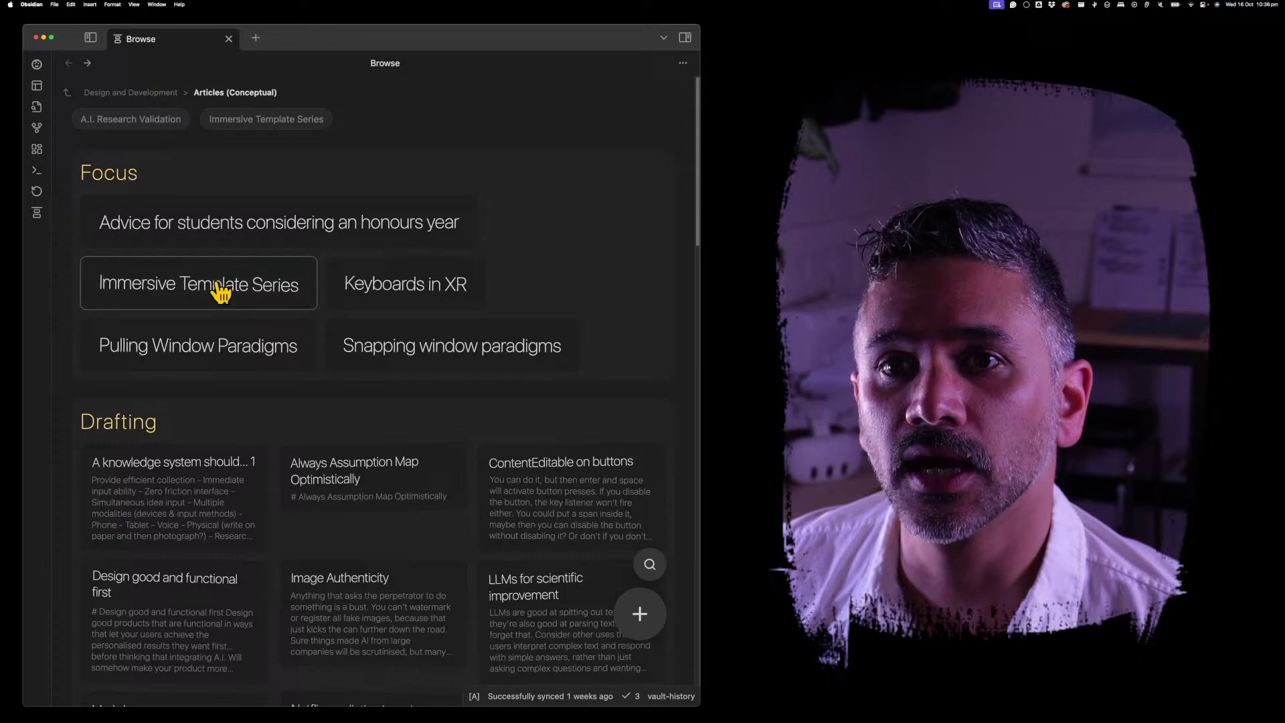
pyautogui.keyDown('super'); pyautogui.click(220, 289); pyautogui.keyUp('super')
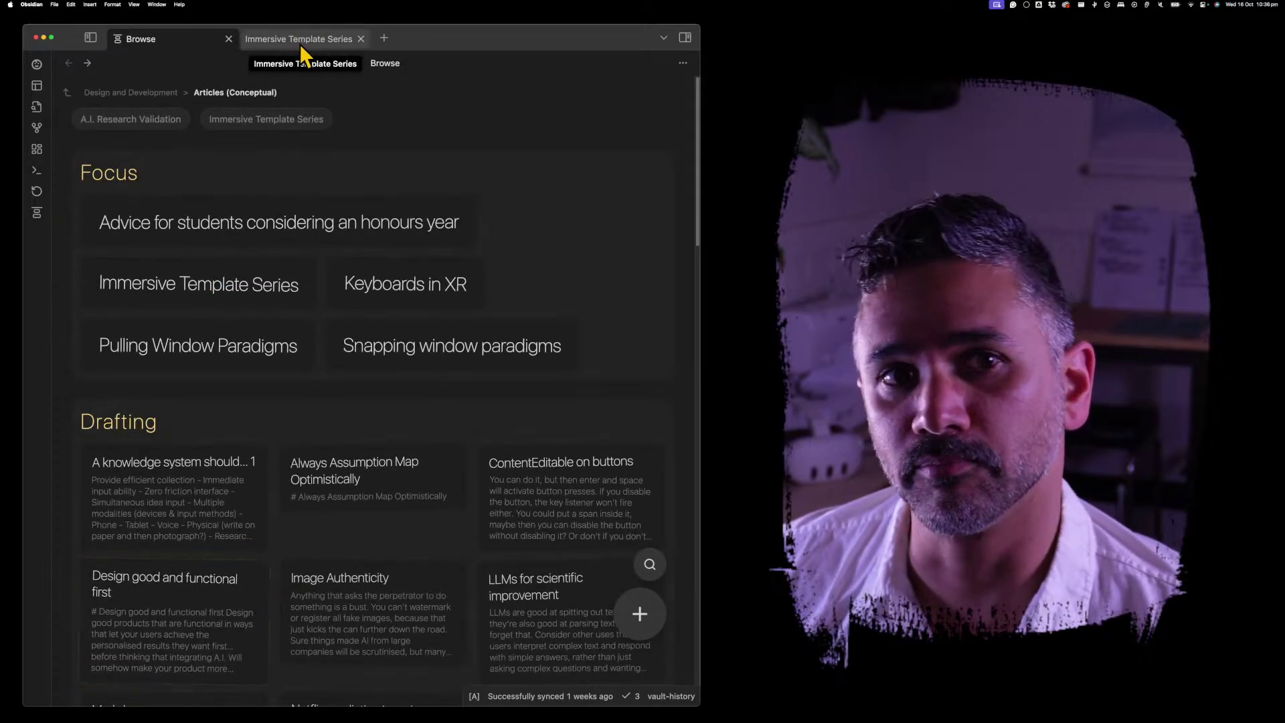
pyautogui.keyDown('super'); pyautogui.click(431, 284); pyautogui.keyUp('super')
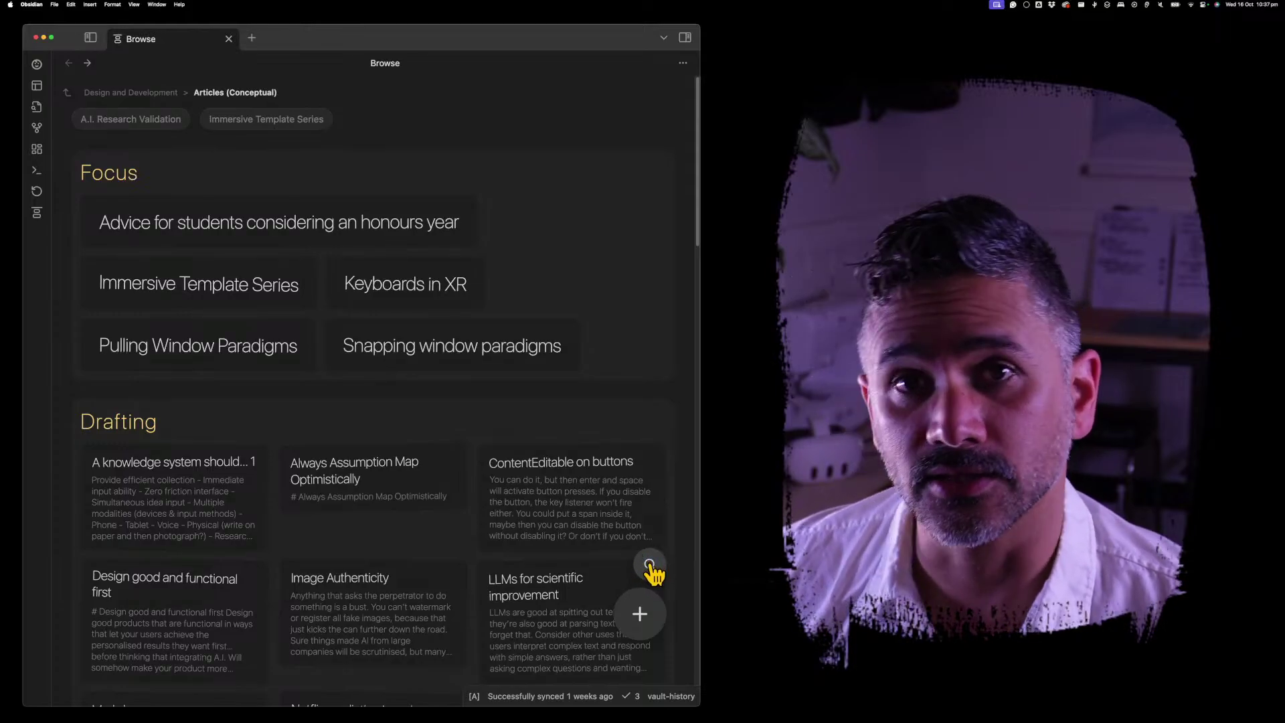
pyautogui.click(649, 567)
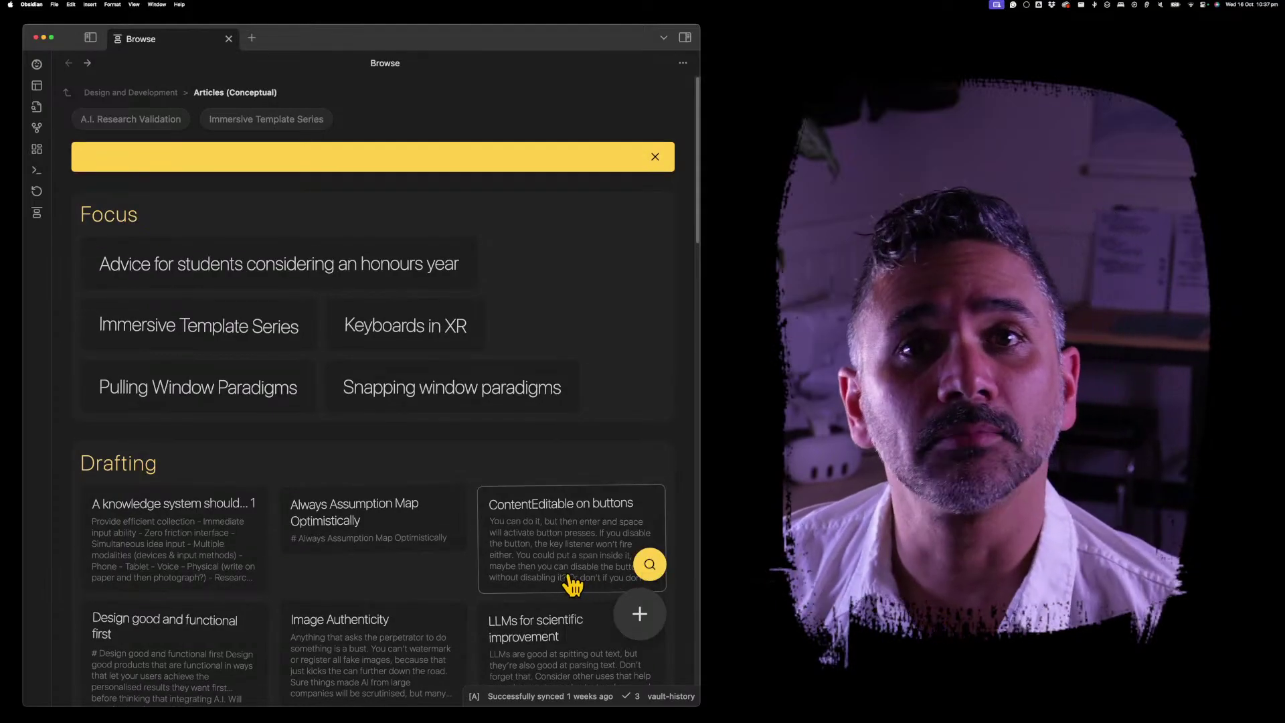
pyautogui.press('Escape')
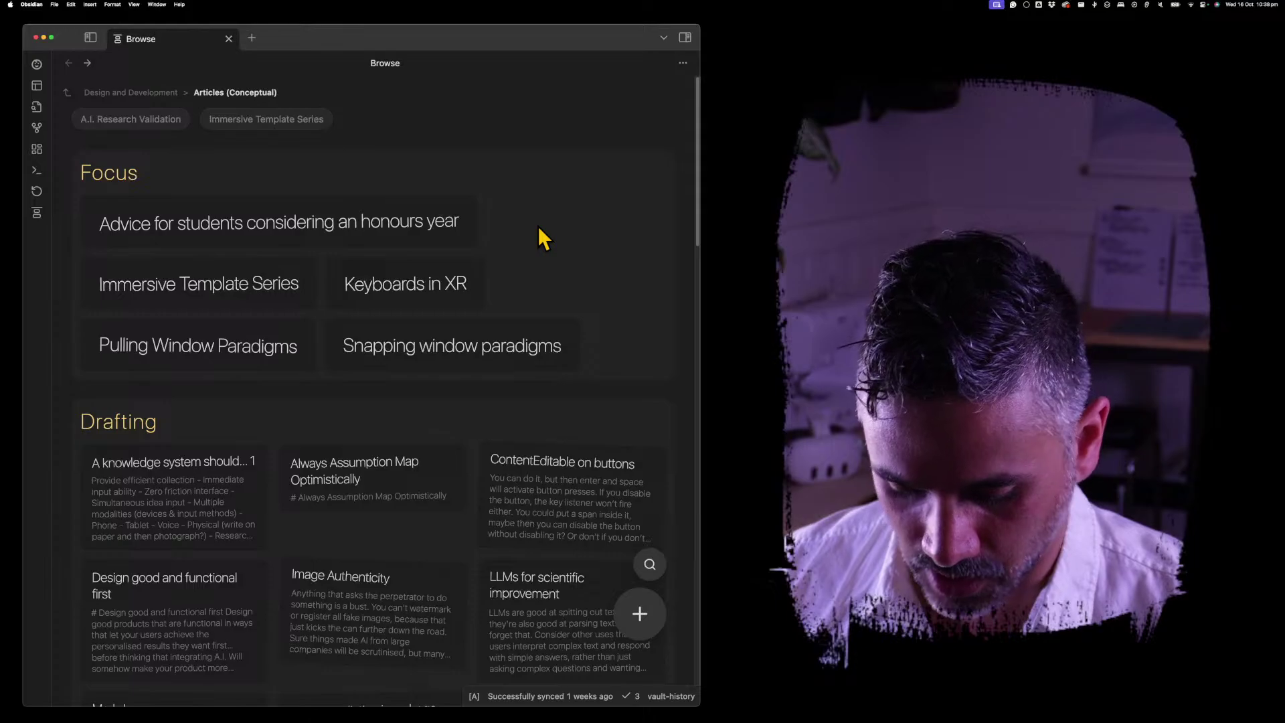
pyautogui.write('keyboard')
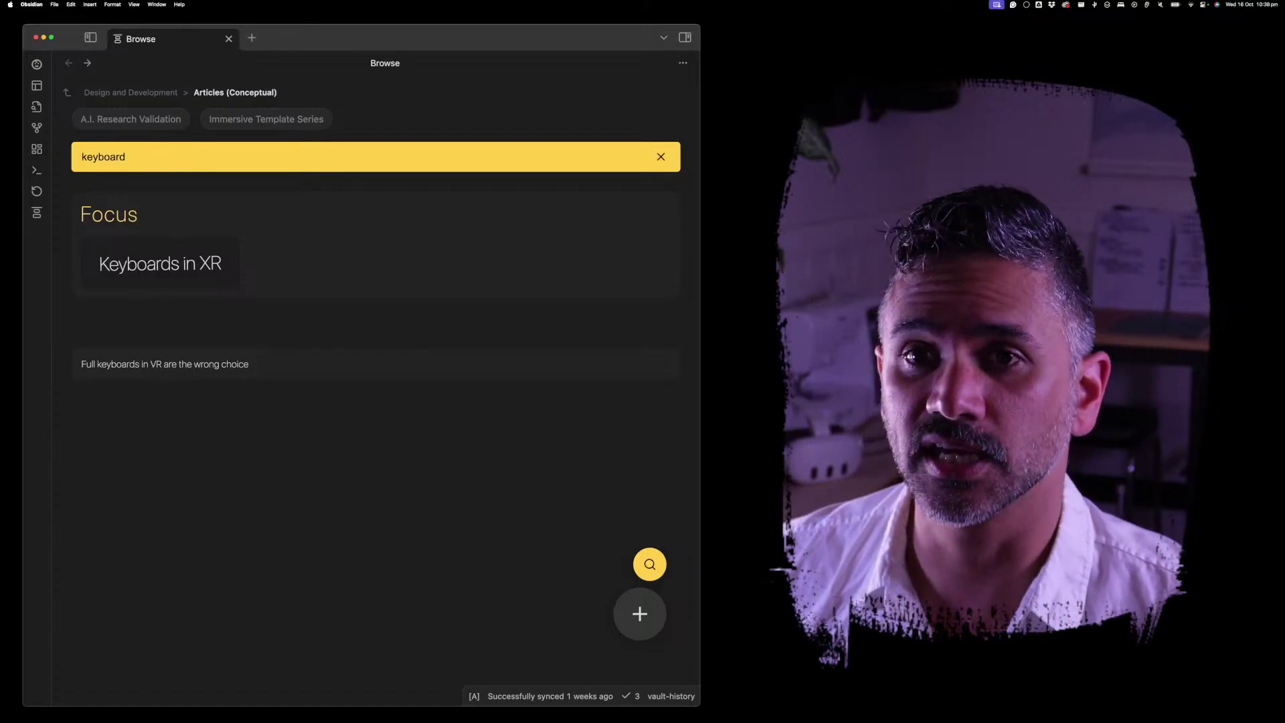
pyautogui.press('Escape')
pyautogui.write('snap')
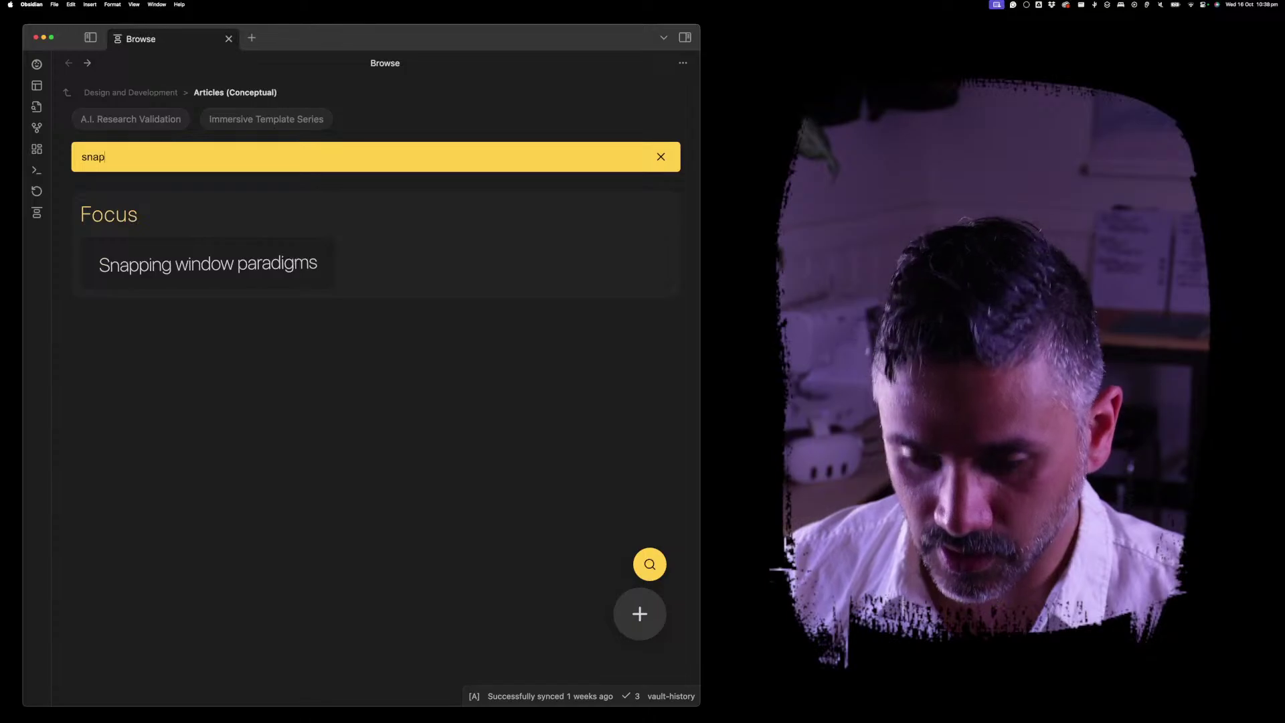
pyautogui.press('Escape')
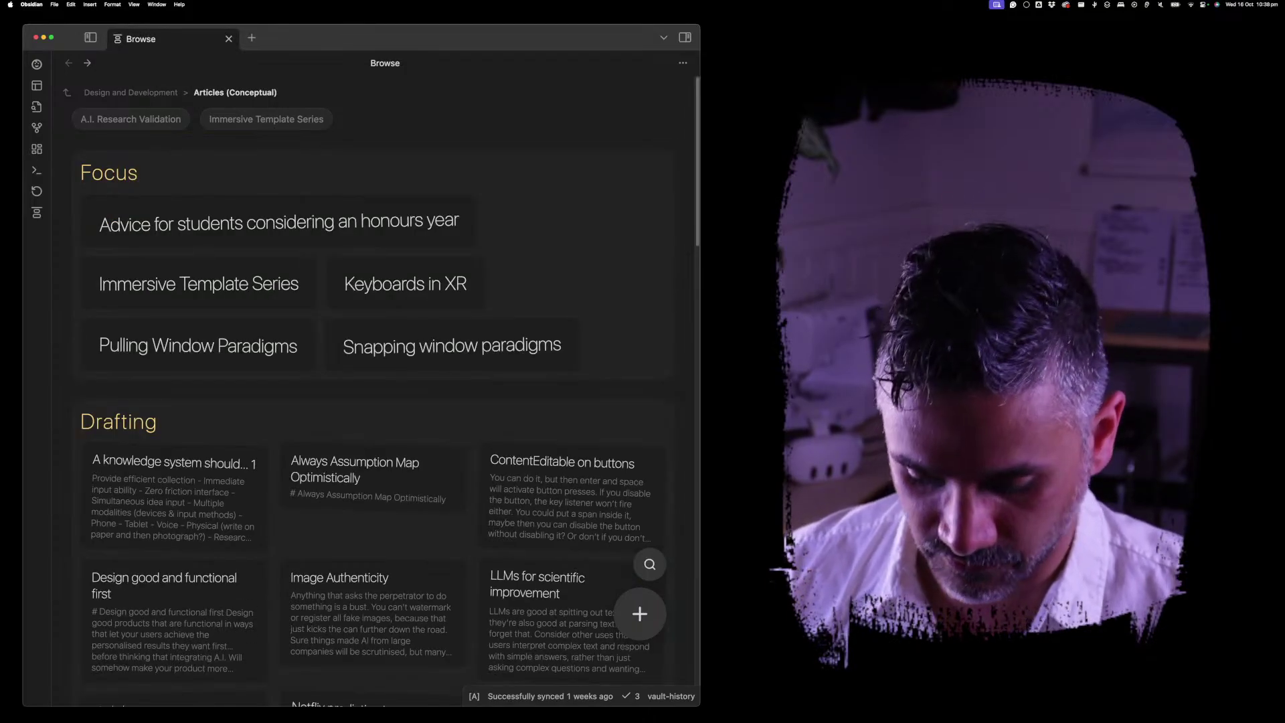
pyautogui.write('knowl')
pyautogui.press('Escape')
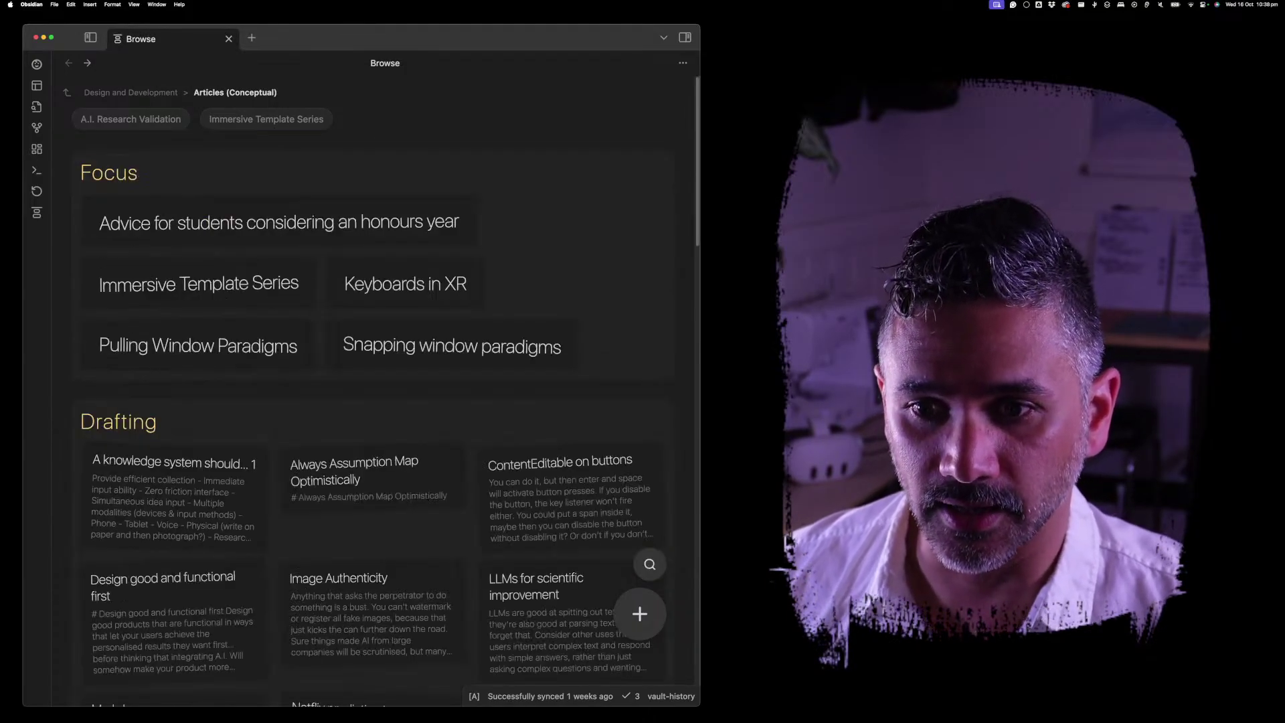
pyautogui.write('design')
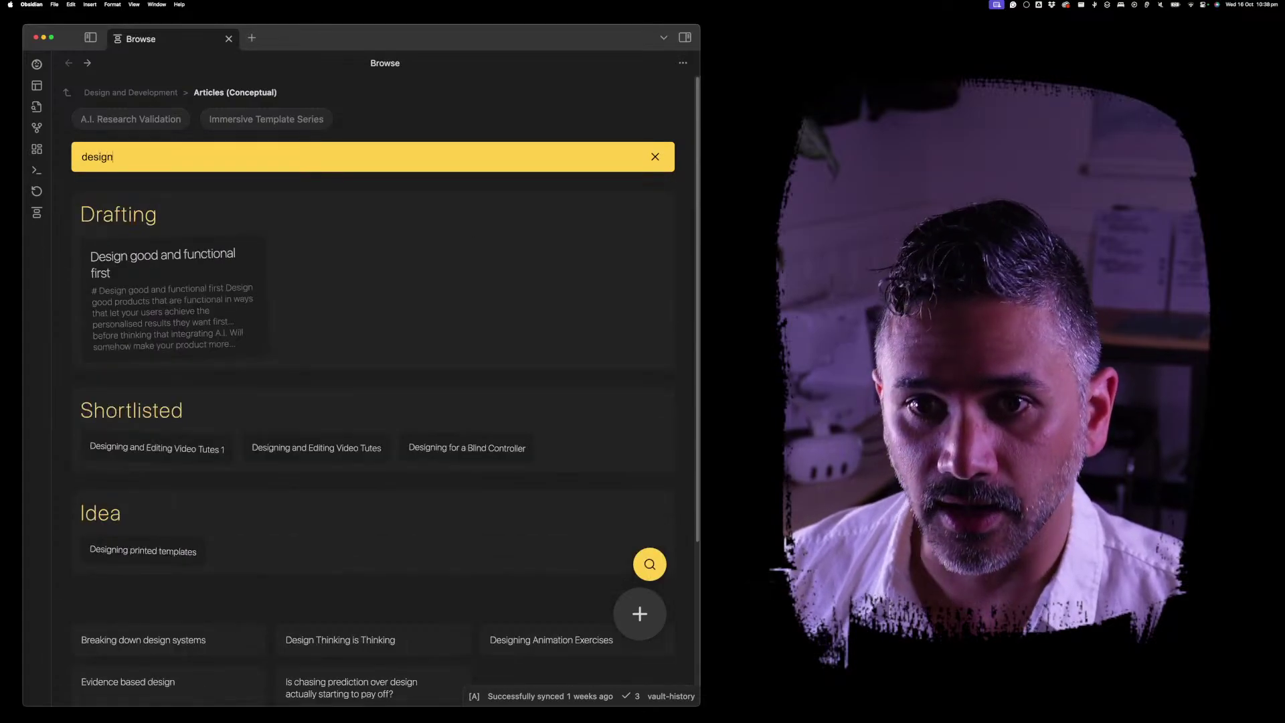
pyautogui.press('Escape')
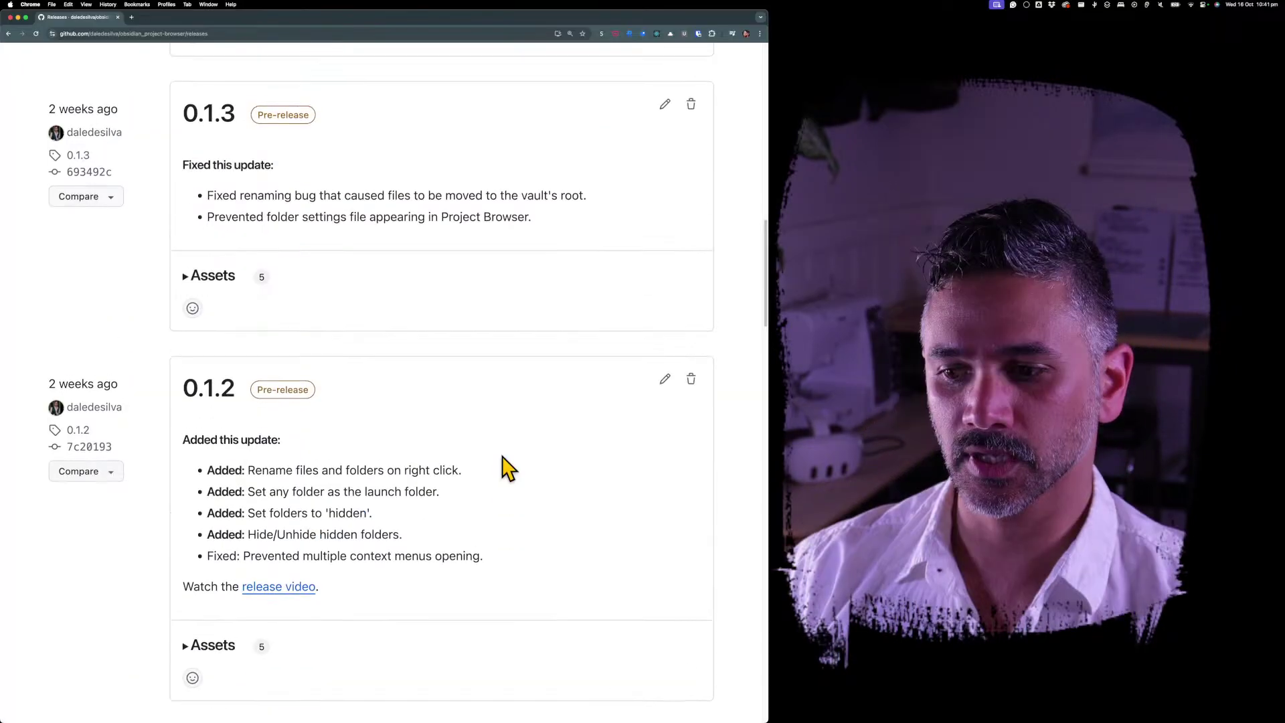
# Scroll up the releases page to the 0.1.45 notes and the newer release's six assets.
pyautogui.scroll(3, 504, 451)
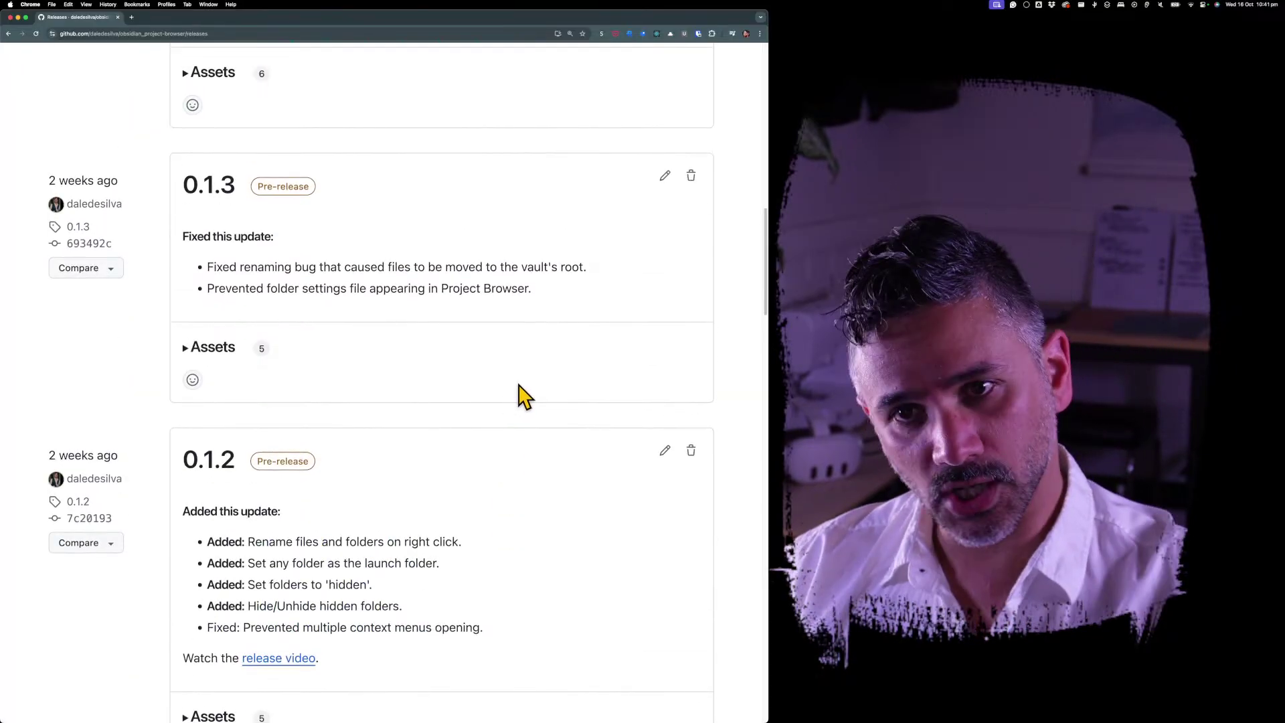
pyautogui.scroll(10, 548, 348)
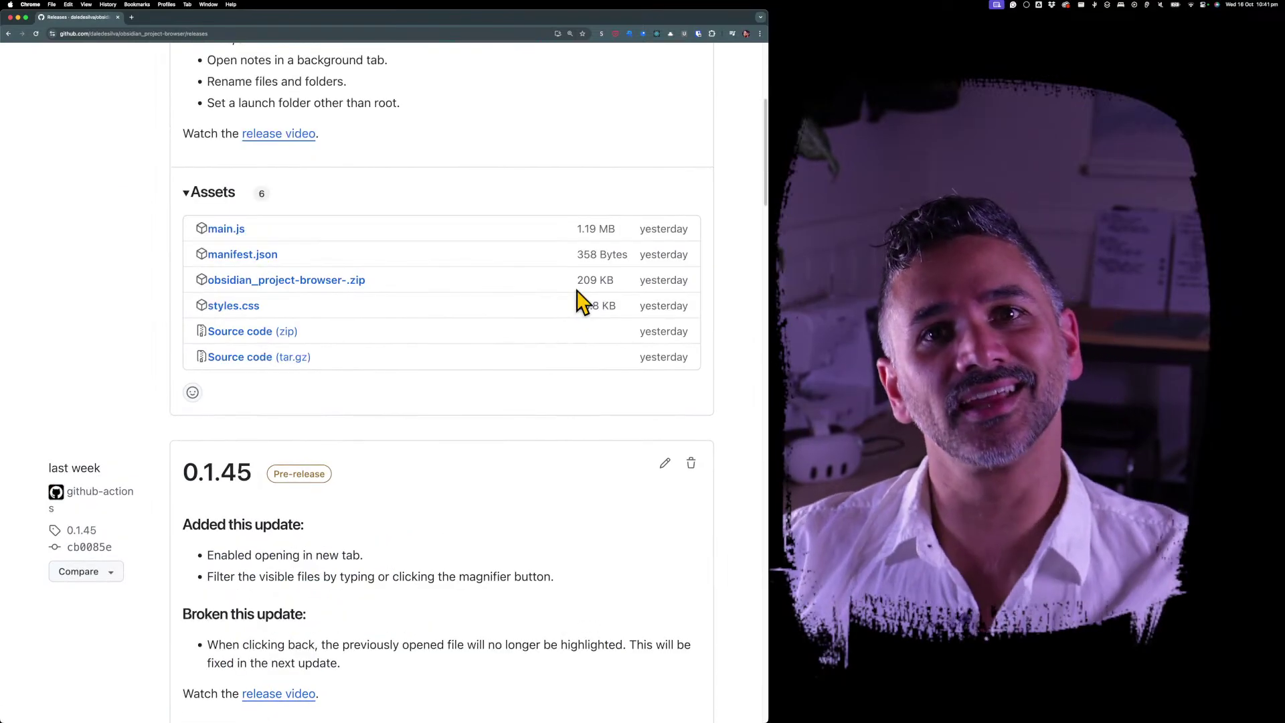